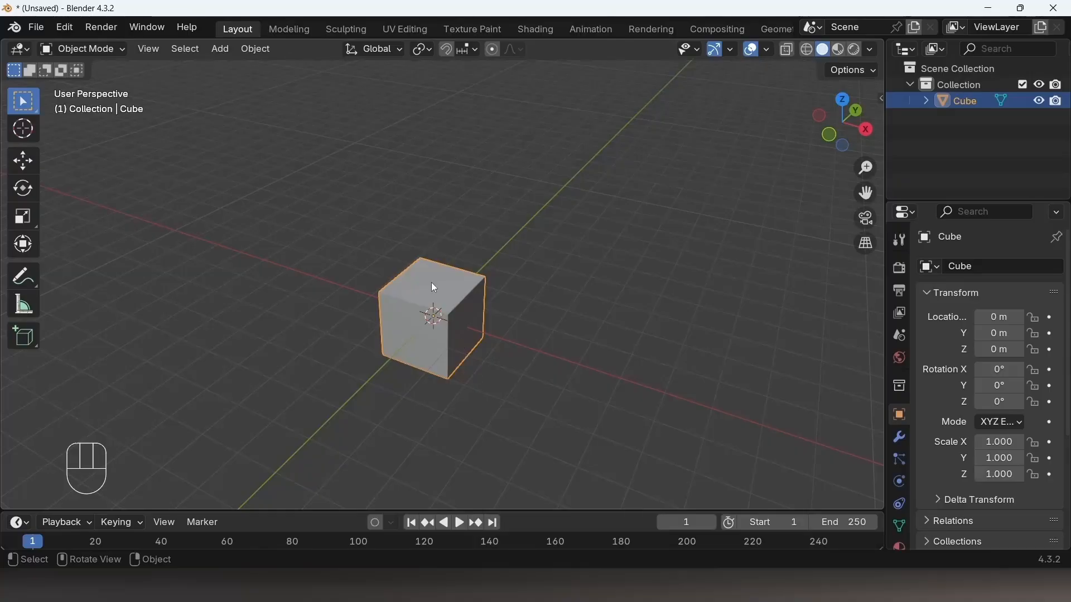
Delete the default cube and add a mesh plane at the world origin.
key(Delete)
click(221, 50)
mouse_move(244, 71)
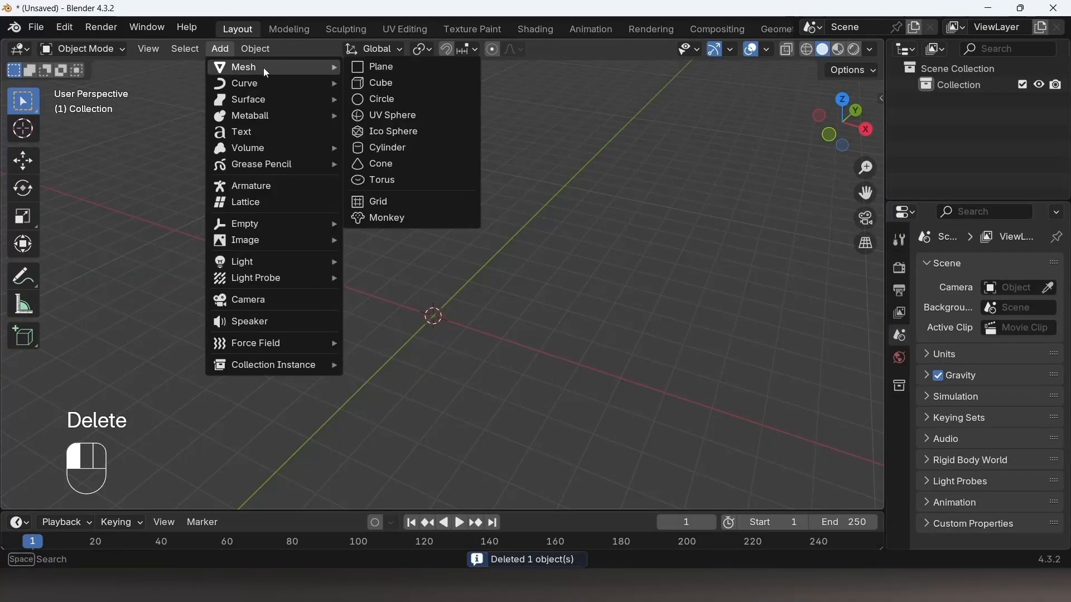
click(382, 71)
scroll(473, 317, up, 5)
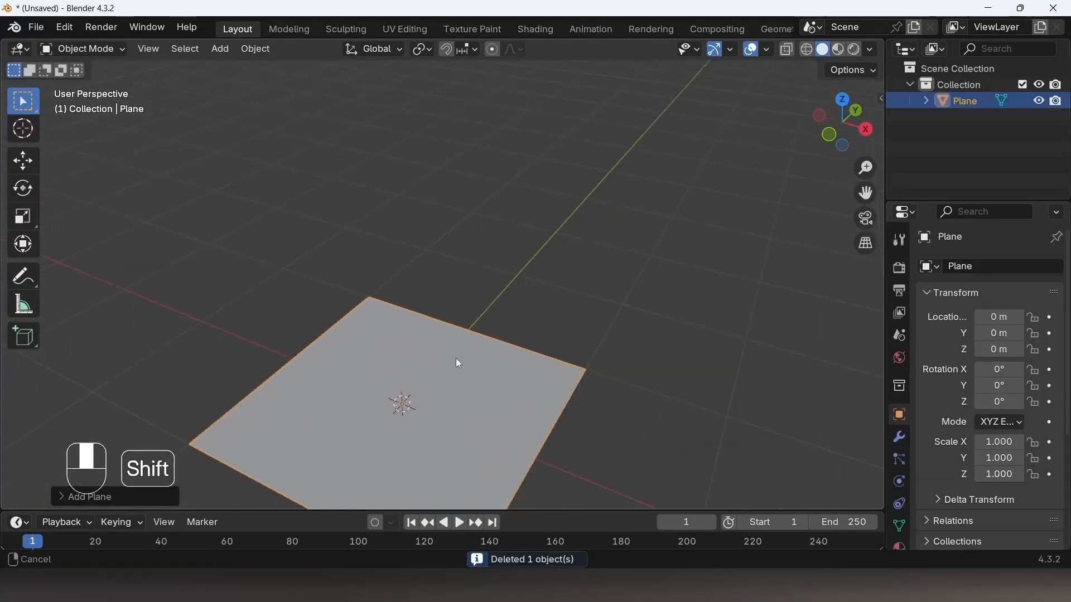
shift+scroll(457, 358, down, 3)
scroll(440, 303, up, 2)
scroll(410, 319, up, 3)
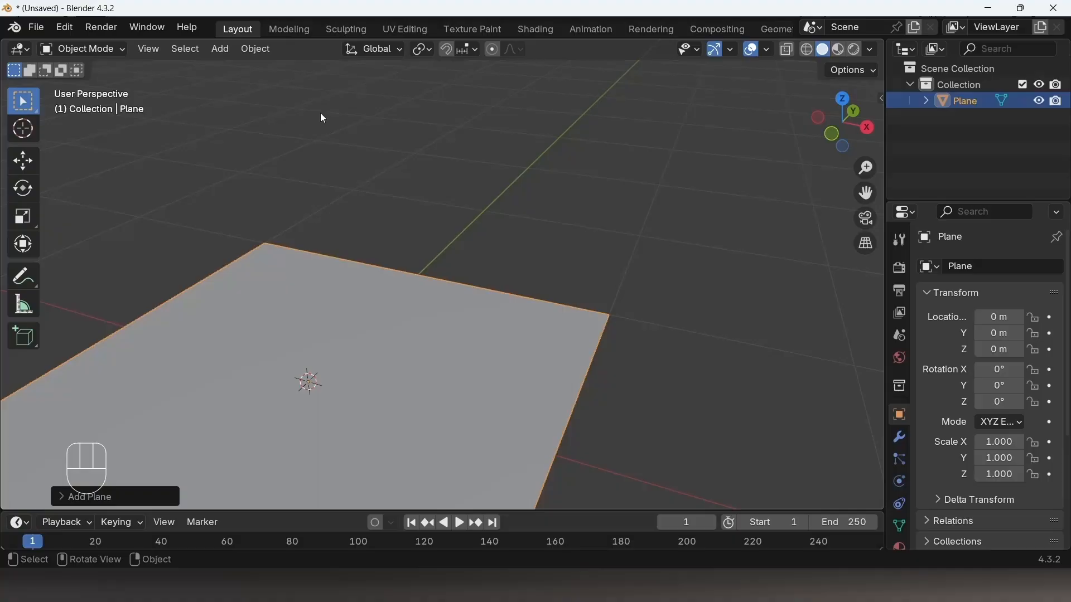
Add a second mesh plane and move it about 1.87 m along the Y axis.
click(221, 49)
mouse_move(246, 67)
click(389, 75)
middle_drag(490, 329, 402, 323)
scroll(402, 323, down, 2)
click(22, 161)
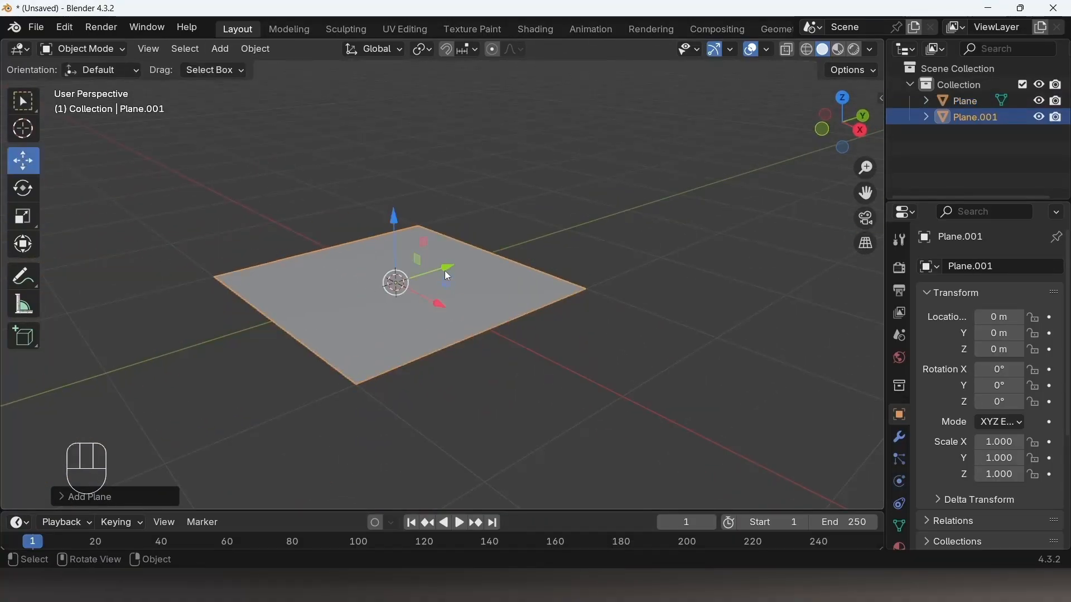
drag(447, 276, 609, 224)
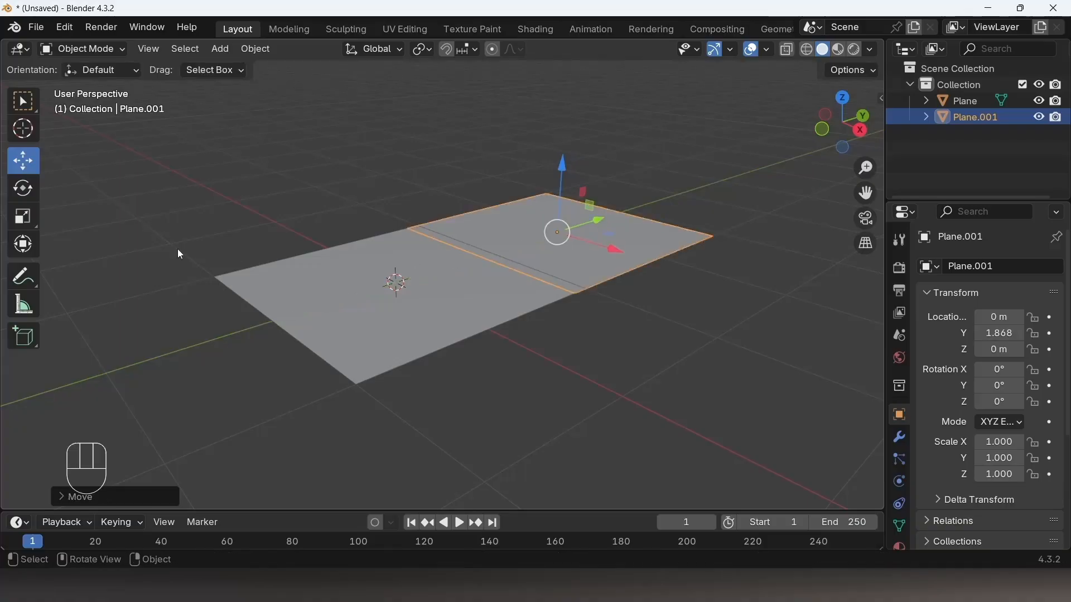
Rotate the second plane 90° about the global X axis so it stands upright.
click(22, 187)
drag(538, 183, 521, 233)
click(114, 494)
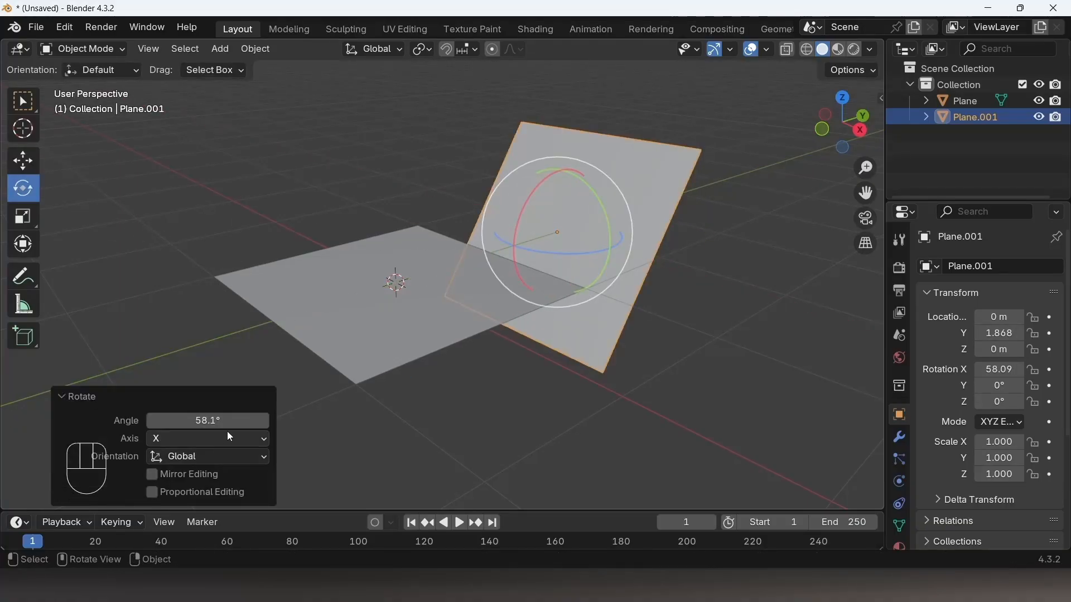
click(271, 420)
text(90)
key(Return)
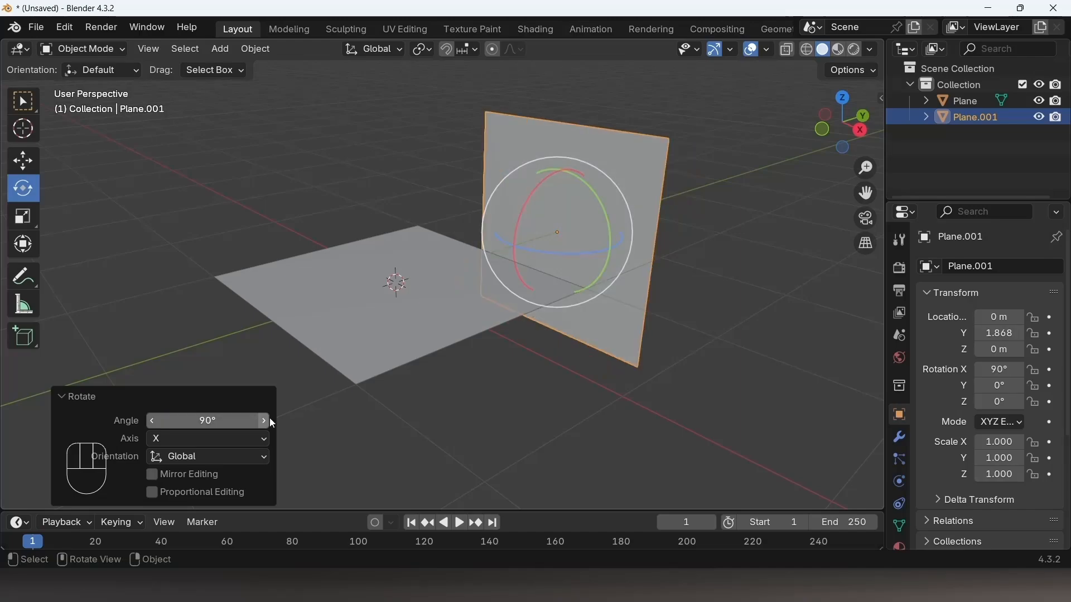
Limit transforms to origins only and move the upright plane's origin close to its lower front corner.
click(853, 71)
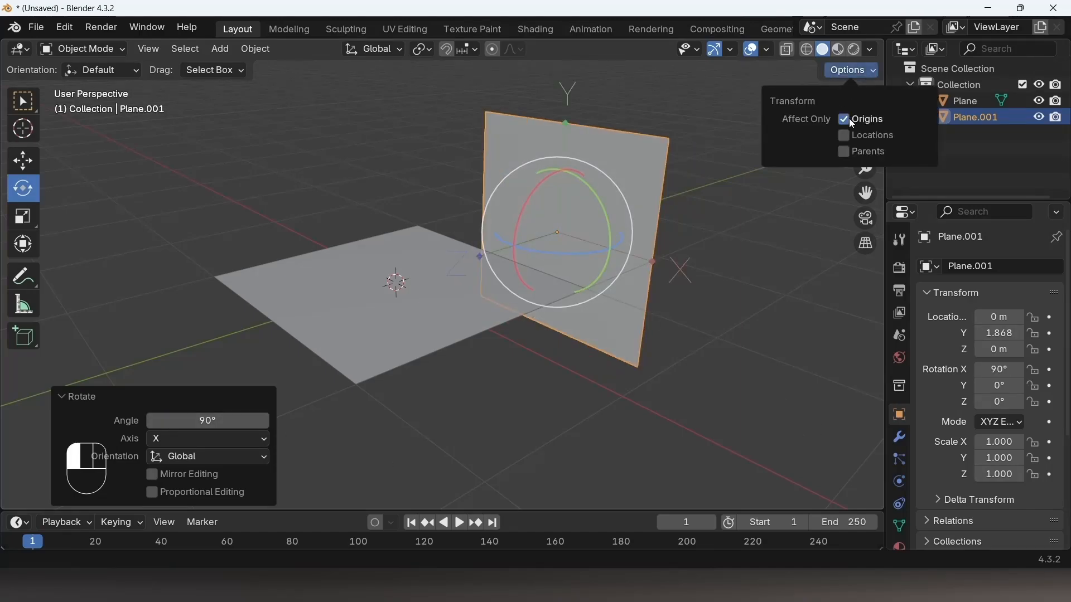
click(23, 161)
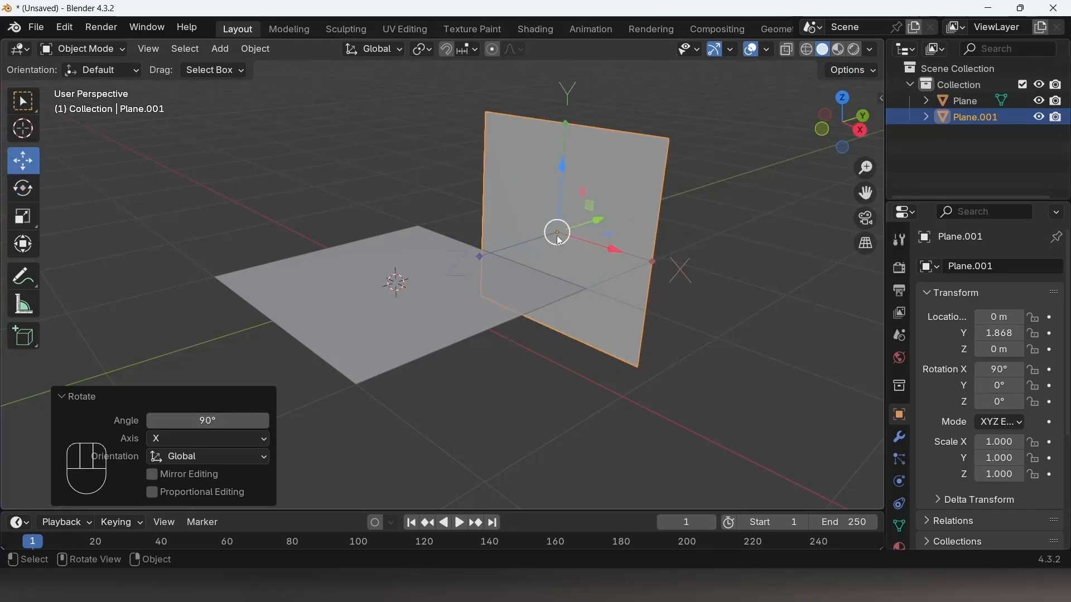
drag(557, 231, 624, 355)
Turn on snapping to vertices and snap the upright plane's origin onto its lower front corner.
click(446, 49)
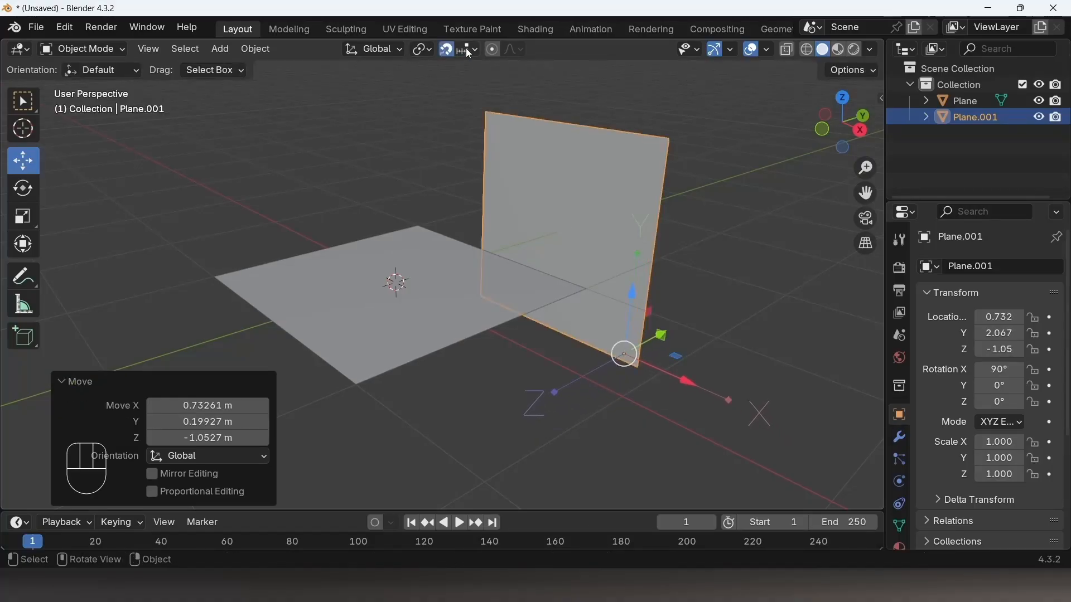
click(469, 49)
click(423, 166)
click(526, 98)
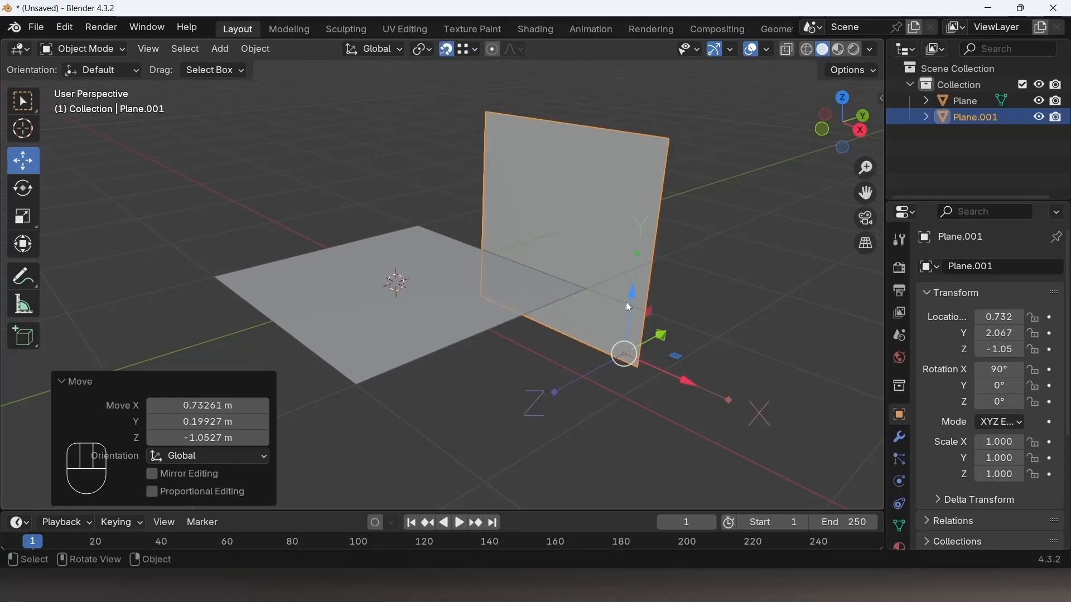
drag(624, 353, 635, 366)
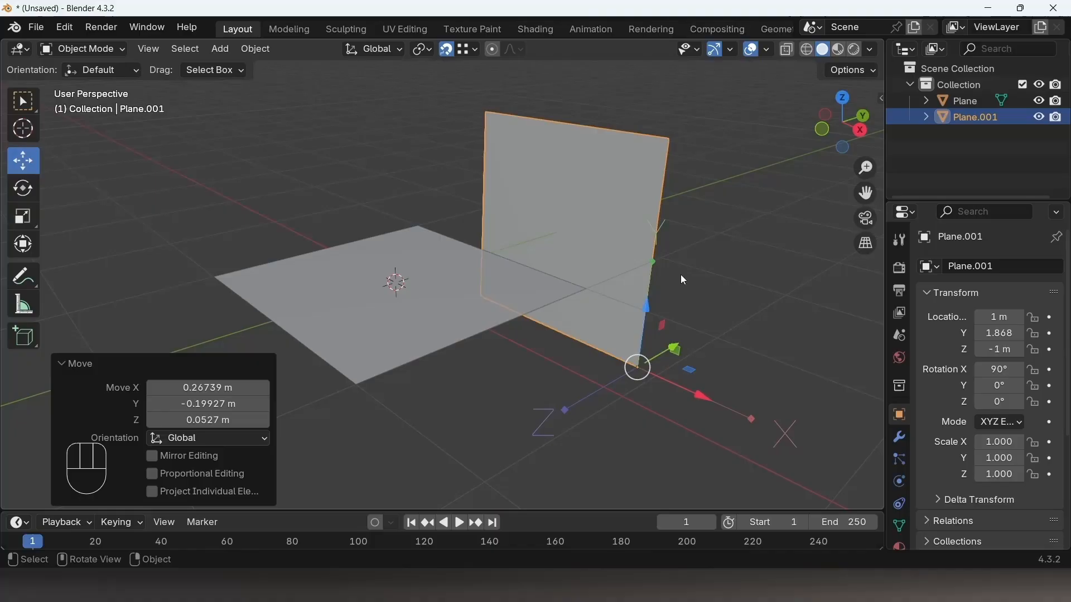
Turn off origin-only transforms, snap the upright plane's corner to the ground plane's matching corner, and clear the selection.
click(851, 69)
drag(635, 366, 615, 289)
click(614, 289)
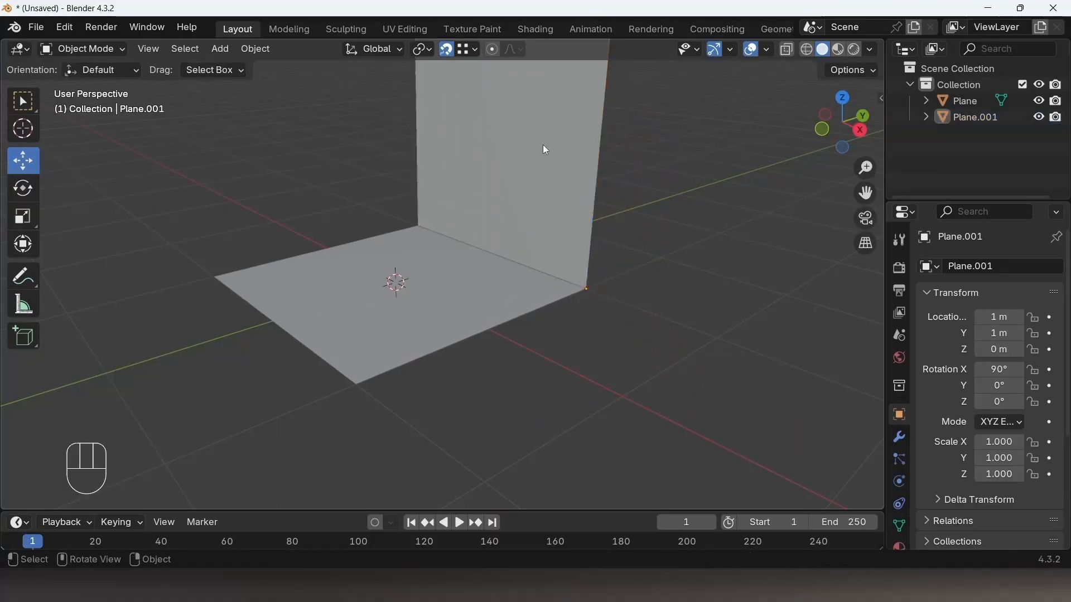
shift+middle_drag(545, 150, 586, 439)
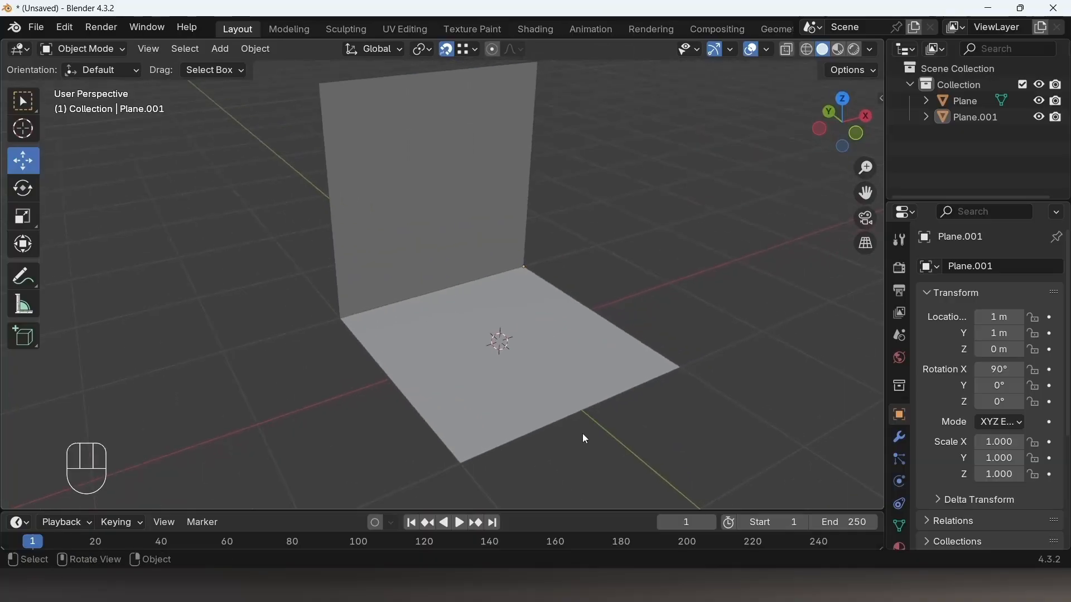
Switch to the image viewer to look over the rendering workflow notes, and return to Blender.
key(alt+Tab)
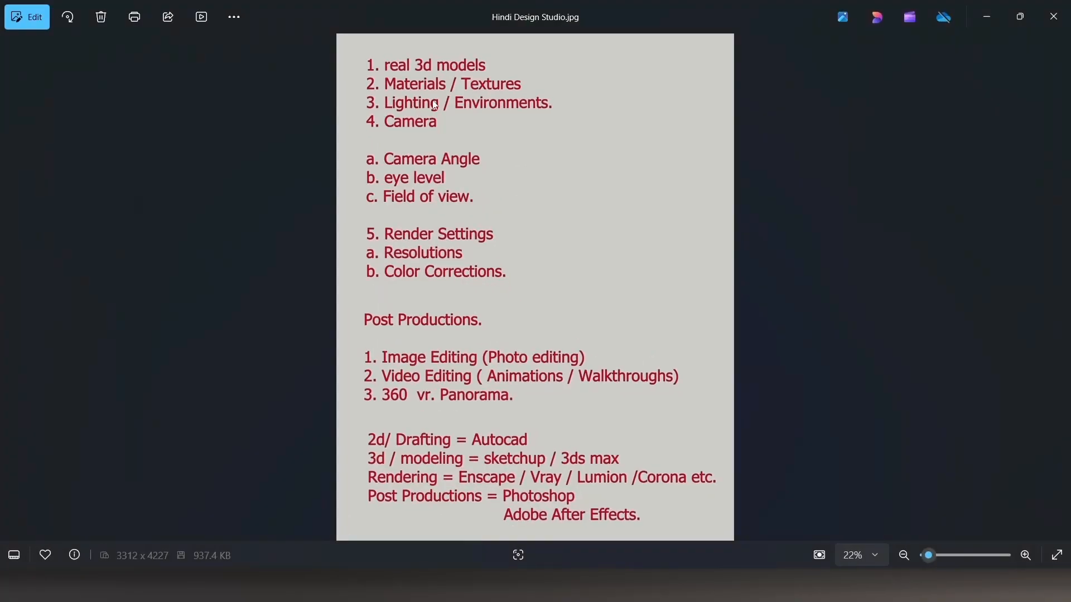
click(986, 19)
shift+middle_drag(477, 304, 609, 193)
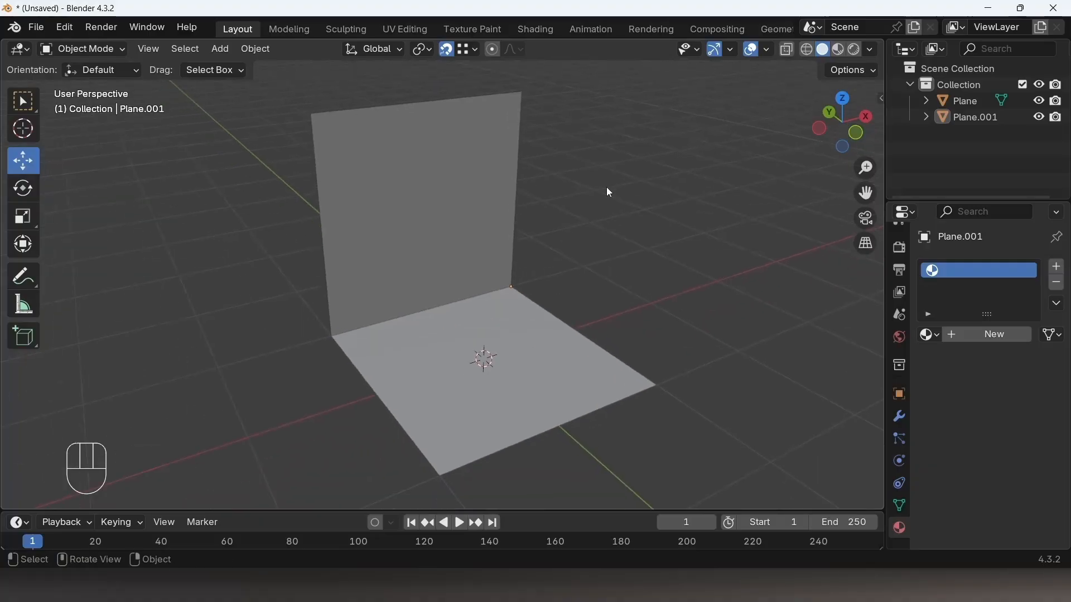
middle_drag(767, 199, 459, 268)
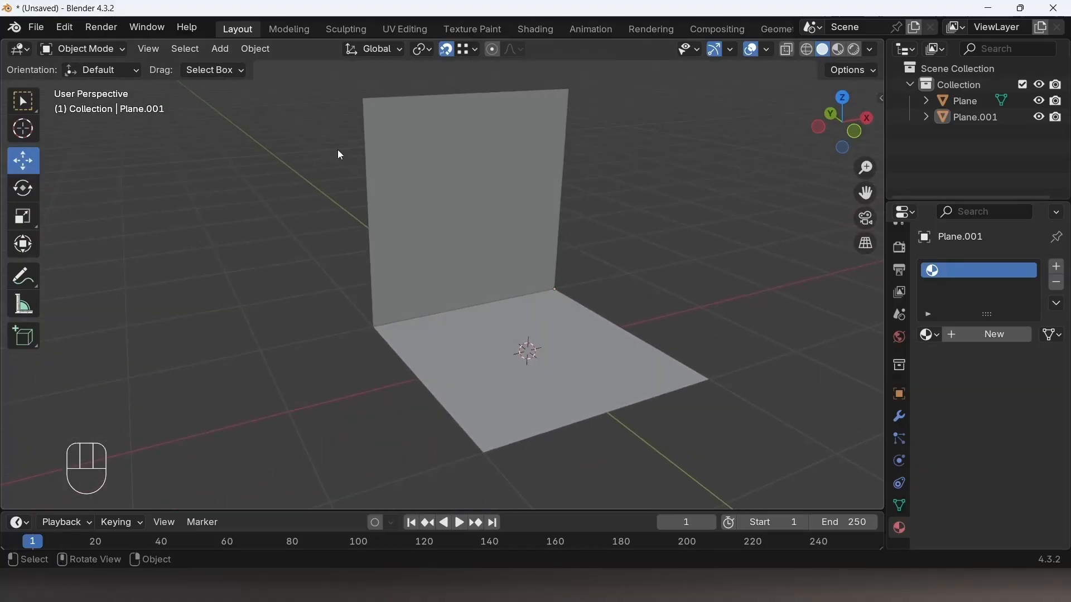
click(228, 50)
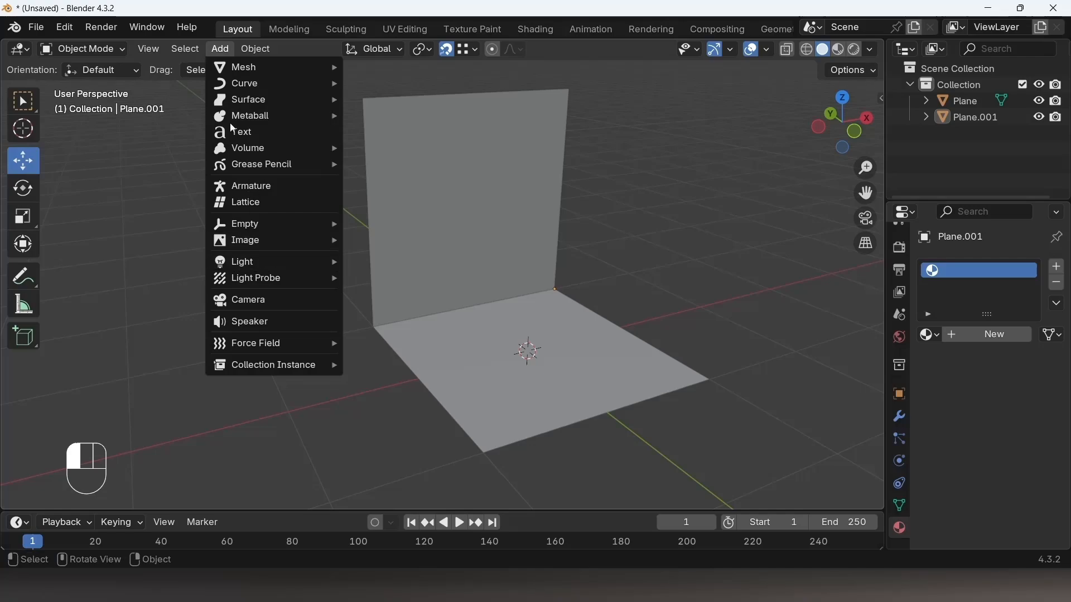
mouse_move(226, 58)
mouse_move(294, 262)
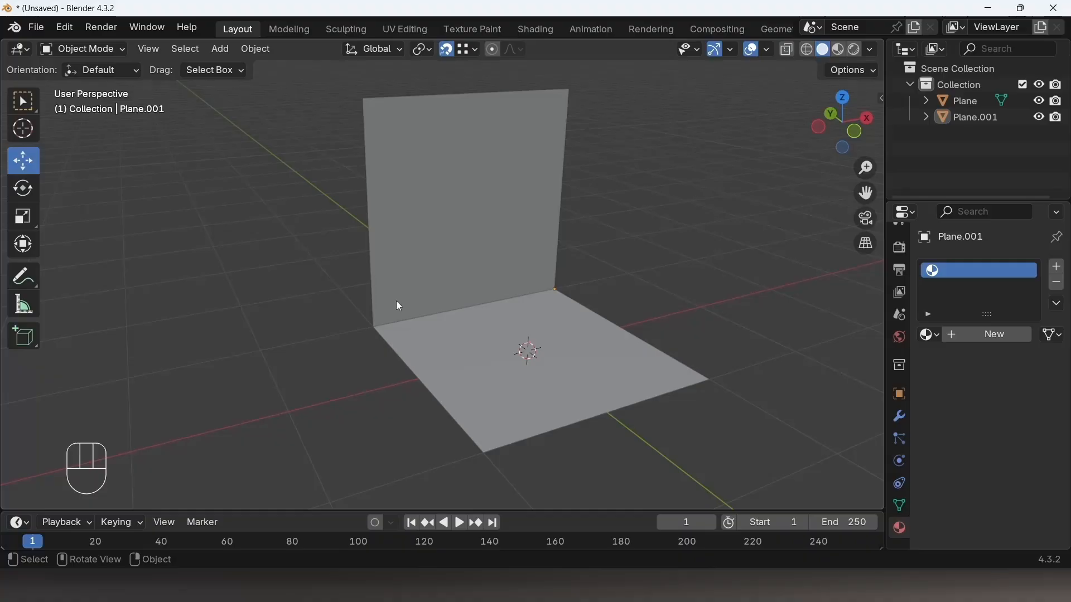
Place the 3D cursor on the upper part of the upright plane, near its side edge.
click(32, 133)
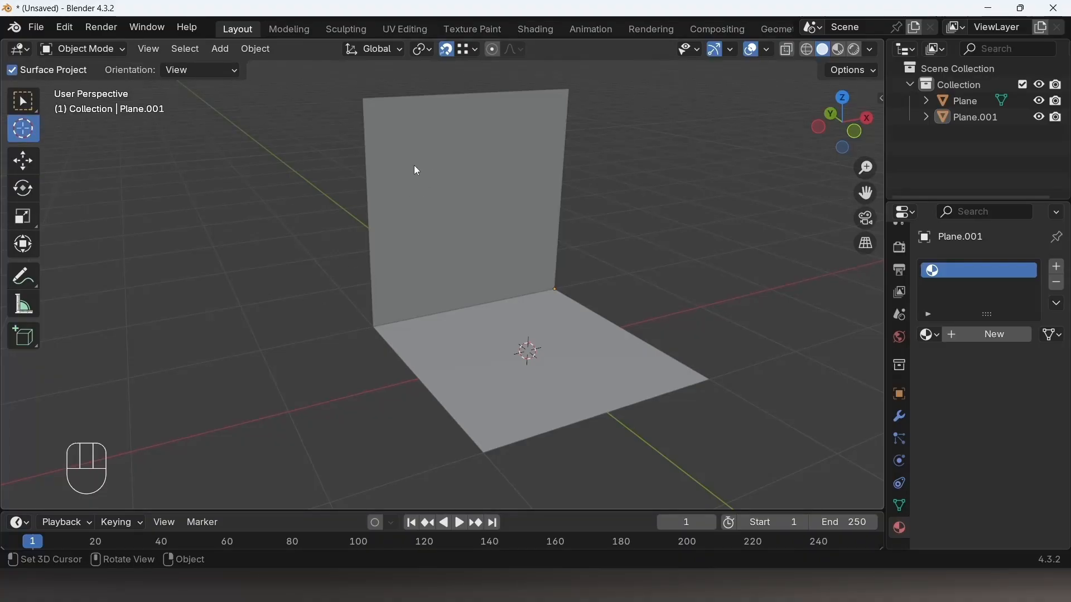
middle_drag(446, 249, 380, 159)
scroll(451, 249, up, 3)
scroll(397, 189, down, 2)
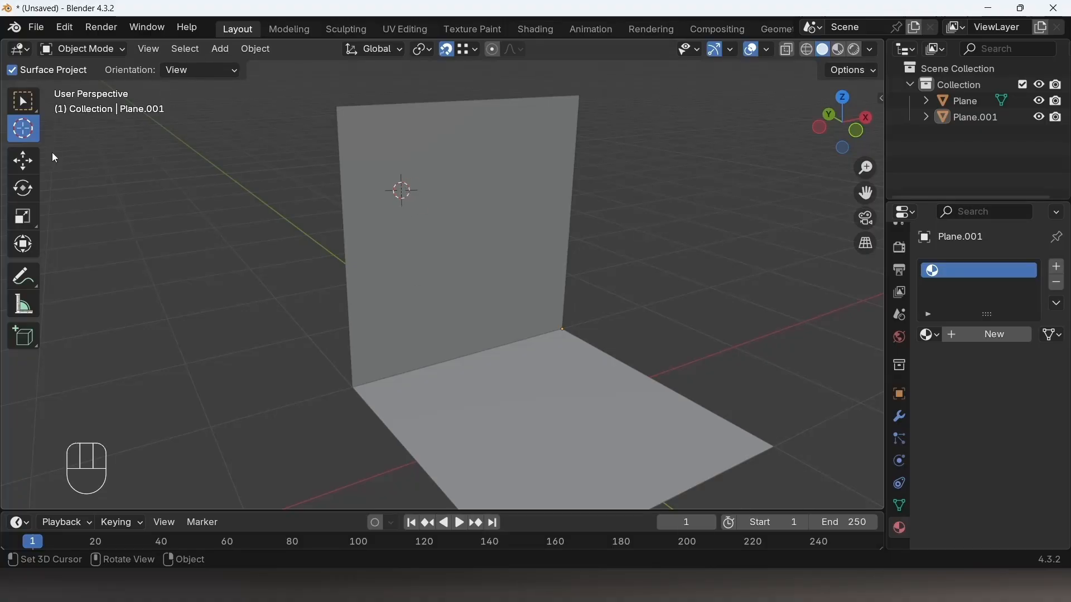
Add a point light at the 3D cursor on the upright plane.
click(222, 49)
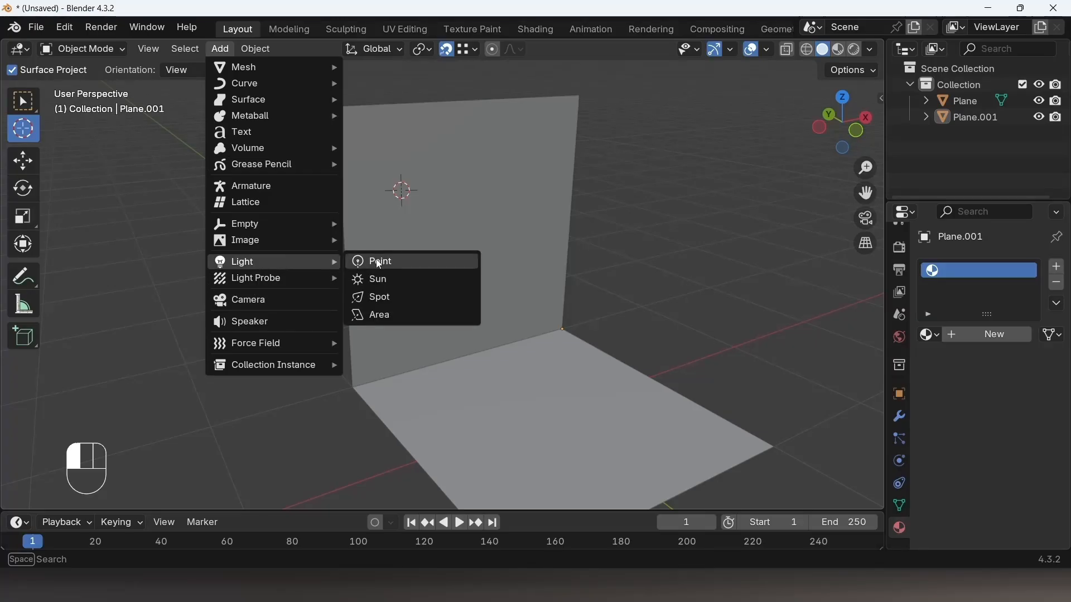
click(379, 265)
scroll(404, 193, up, 3)
scroll(407, 194, down, 2)
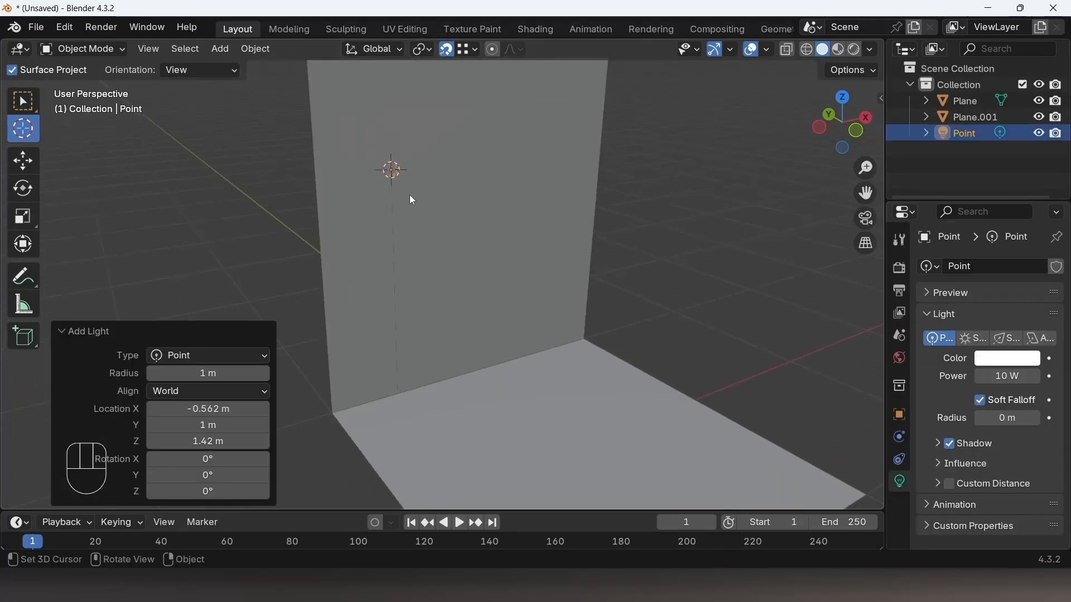
Switch the viewport to rendered shading to show the point light on both planes.
click(839, 49)
click(856, 49)
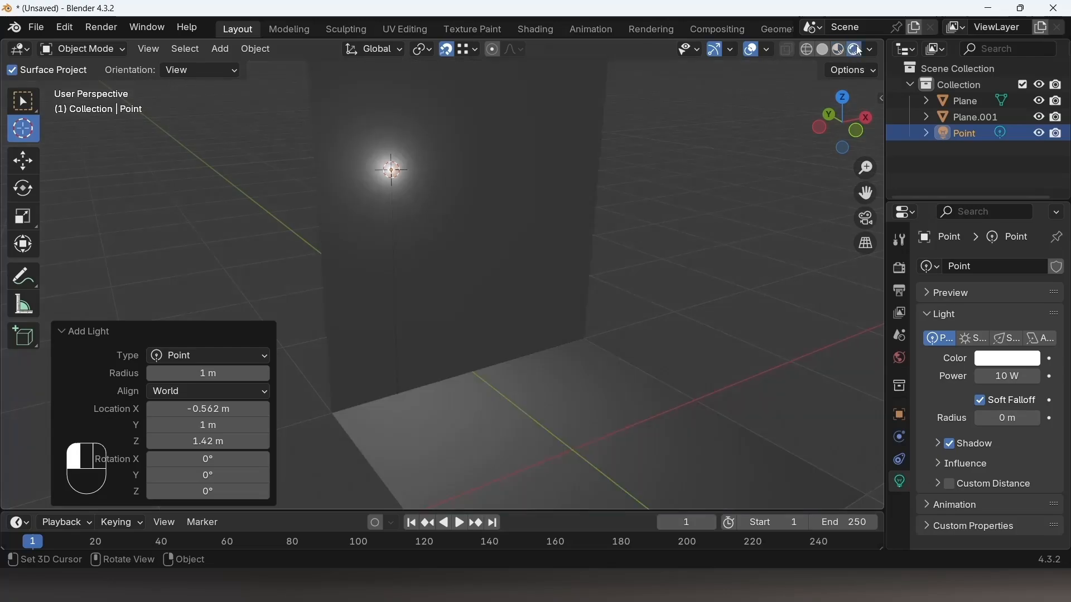
shift+middle_drag(610, 273, 620, 300)
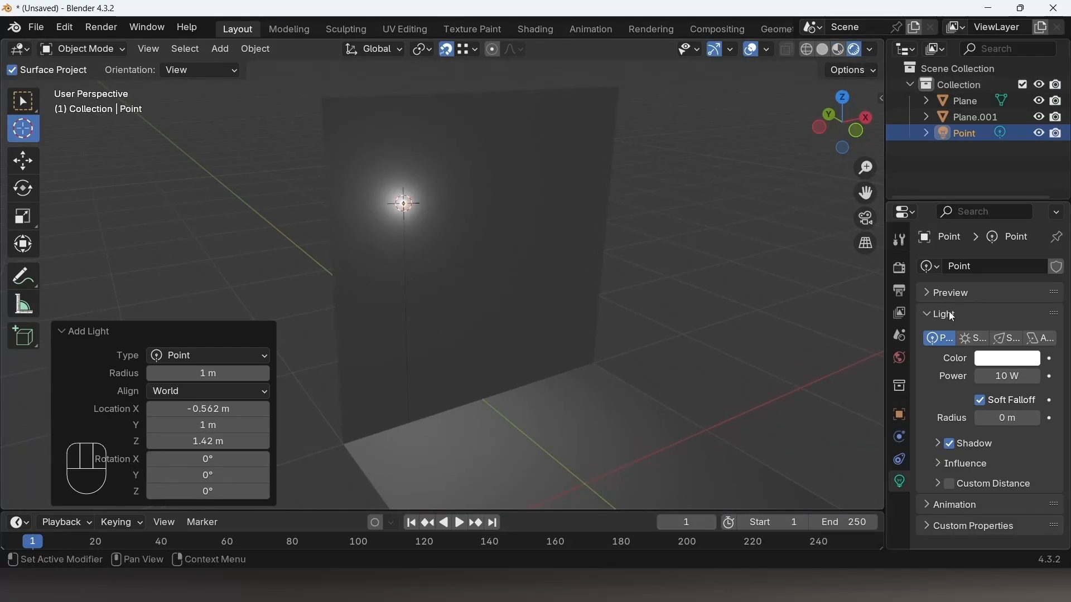
Look at the available render engines in the render settings and keep EEVEE.
click(900, 238)
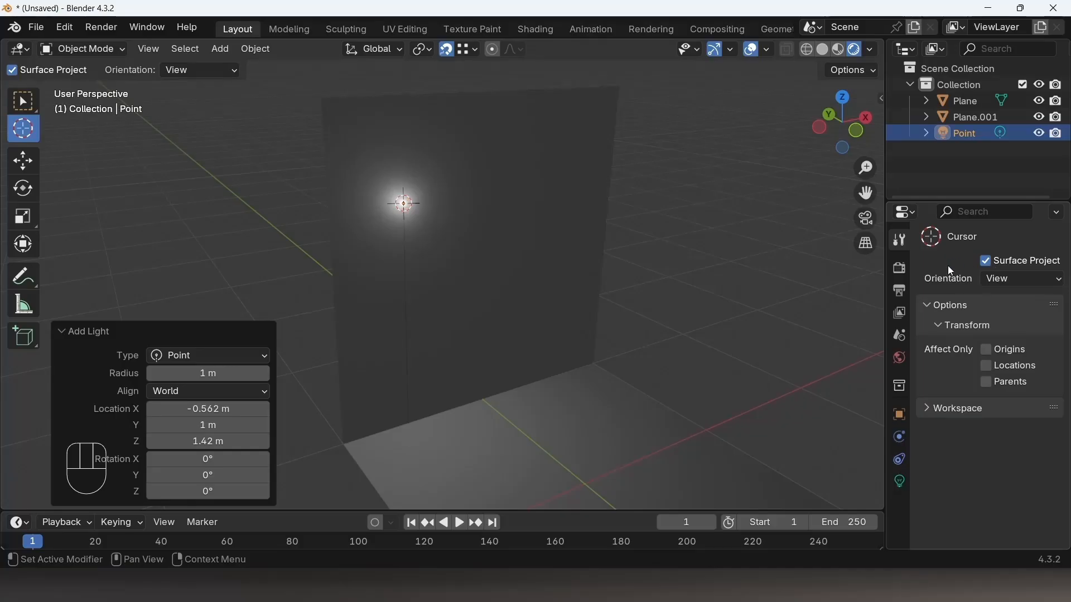
click(899, 268)
click(1015, 269)
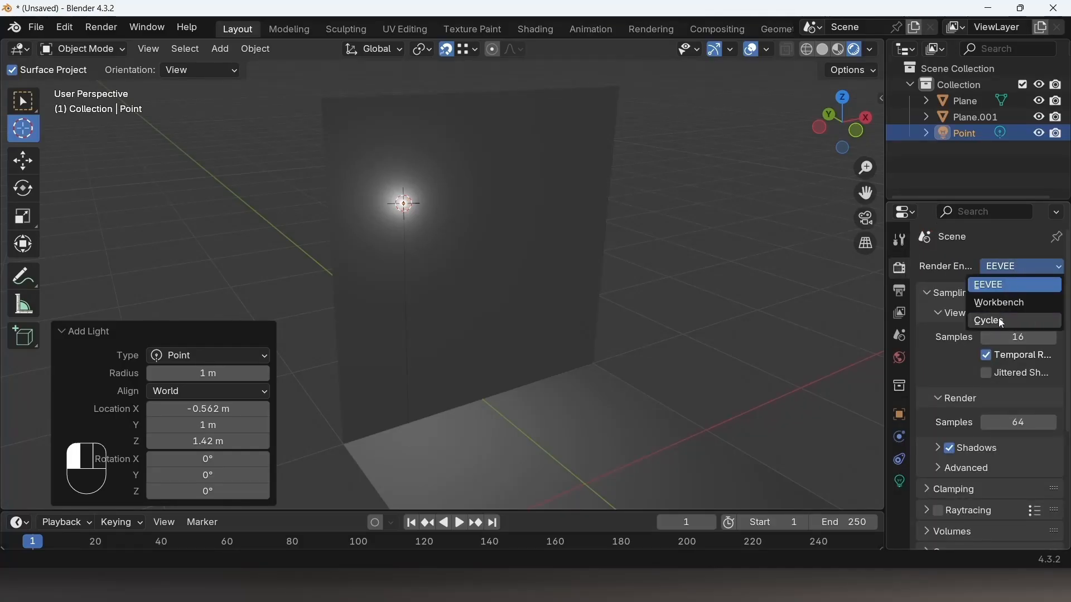
click(1010, 284)
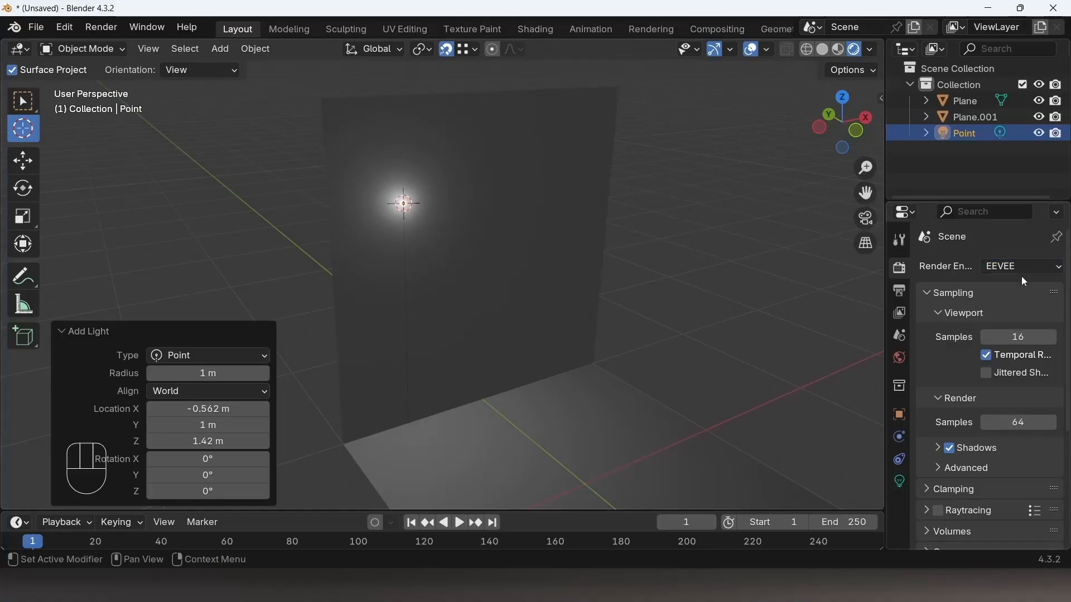
Activate the Select tool and select the point light on the upright plane.
scroll(384, 202, up, 3)
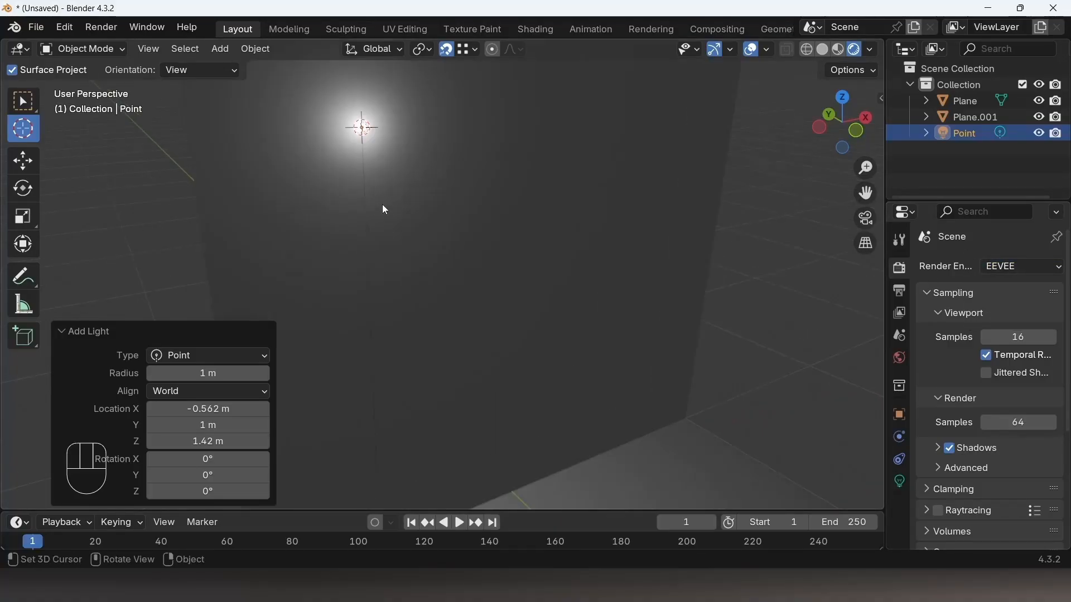
middle_drag(382, 204, 406, 202)
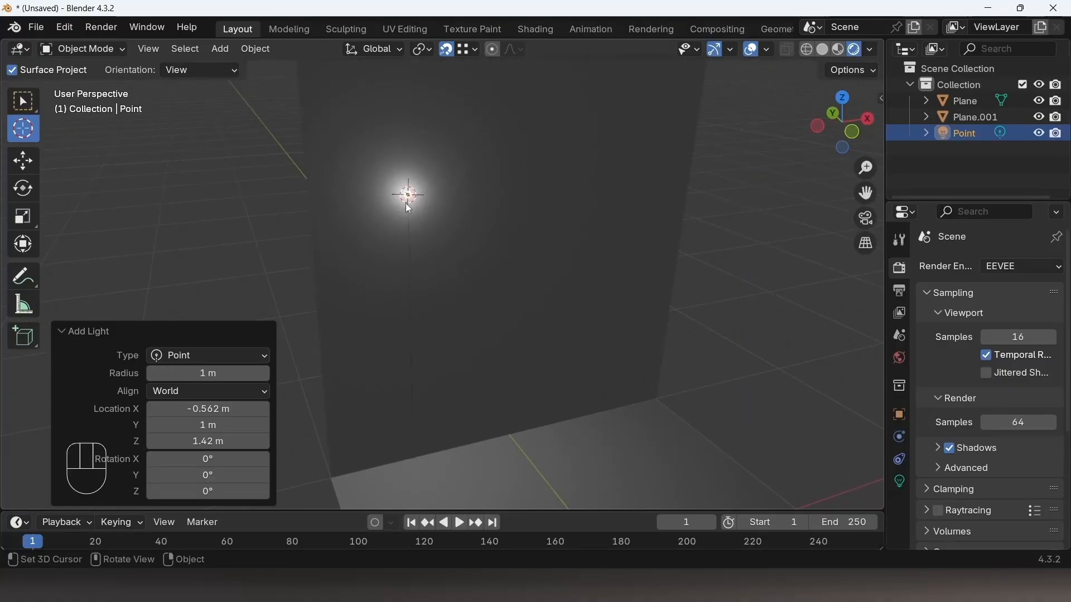
click(409, 198)
click(24, 103)
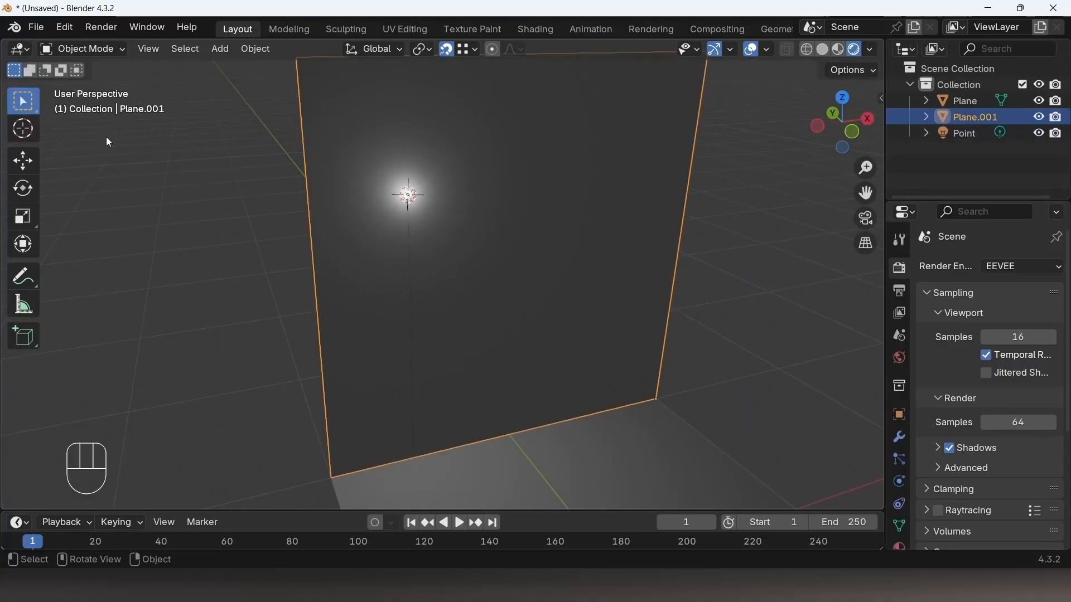
click(389, 202)
click(407, 195)
click(409, 196)
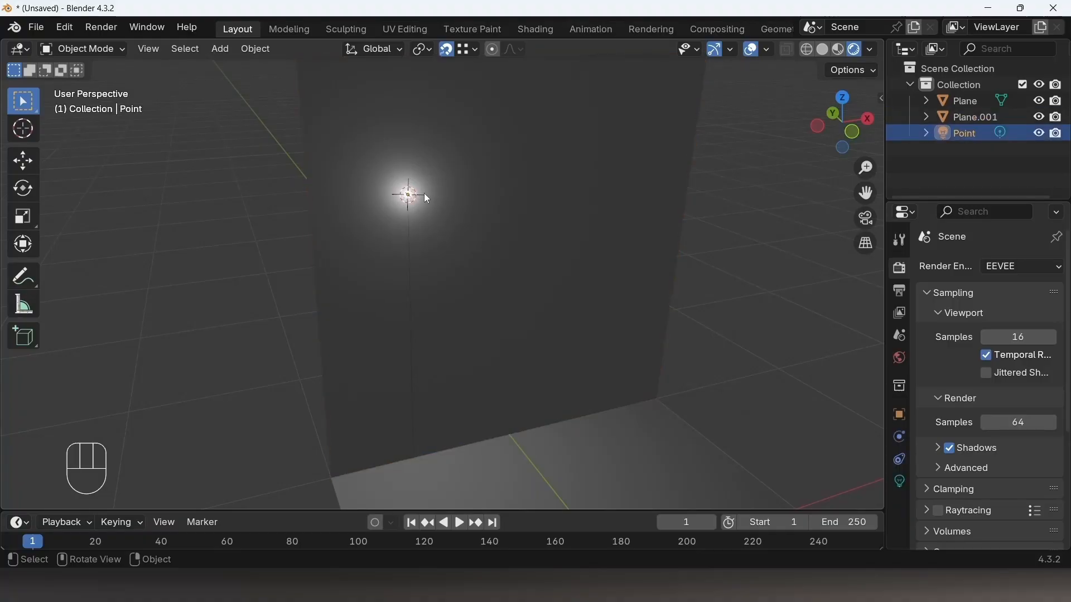
Try to box-select the point light in front of the upright plane, and clear the selection.
drag(389, 172, 450, 246)
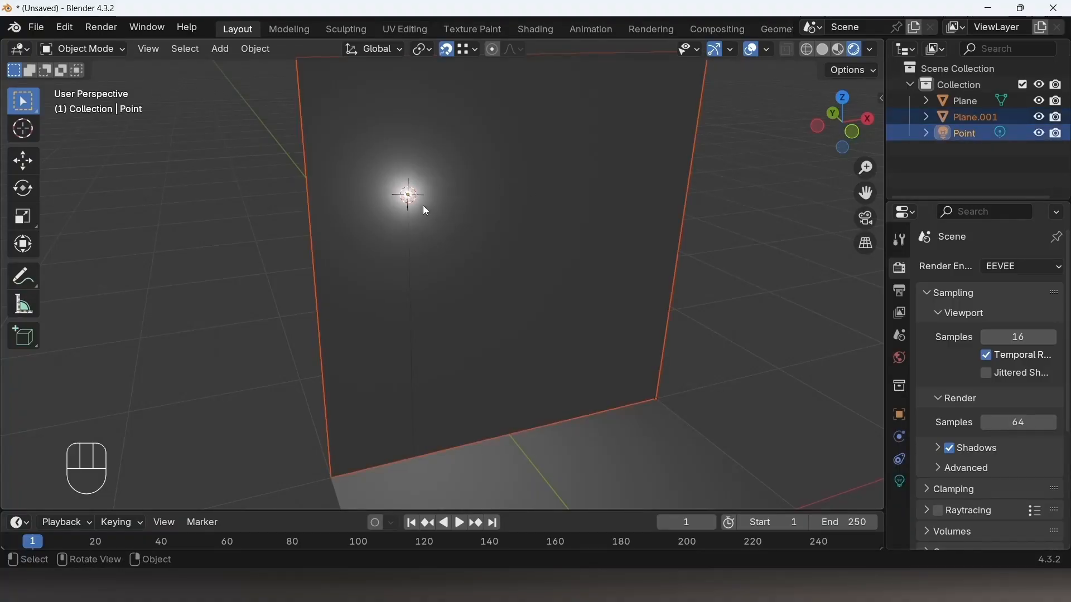
click(407, 196)
scroll(445, 229, up, 2)
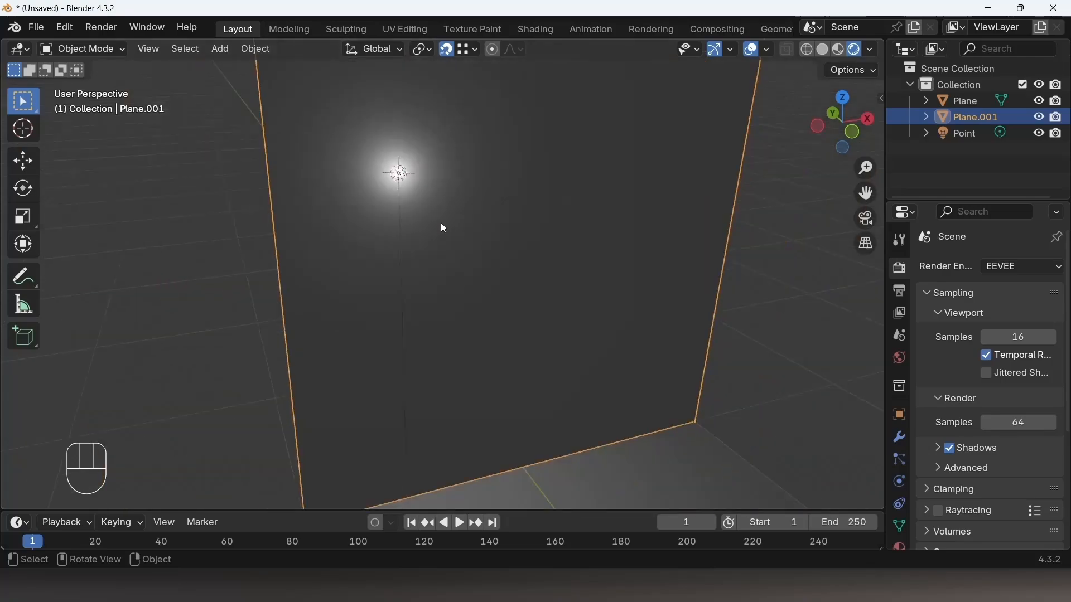
shift+middle_drag(445, 229, 781, 256)
click(782, 256)
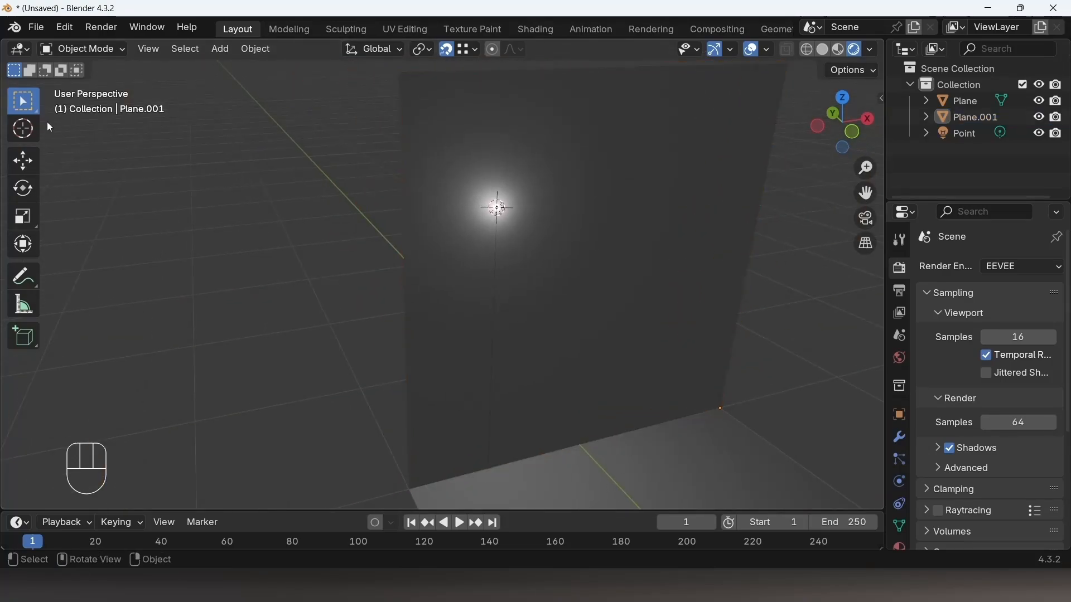
Place the 3D cursor on empty space away from the point light, and select the point light with the Select tool.
click(22, 129)
click(110, 154)
click(33, 104)
click(497, 212)
click(497, 210)
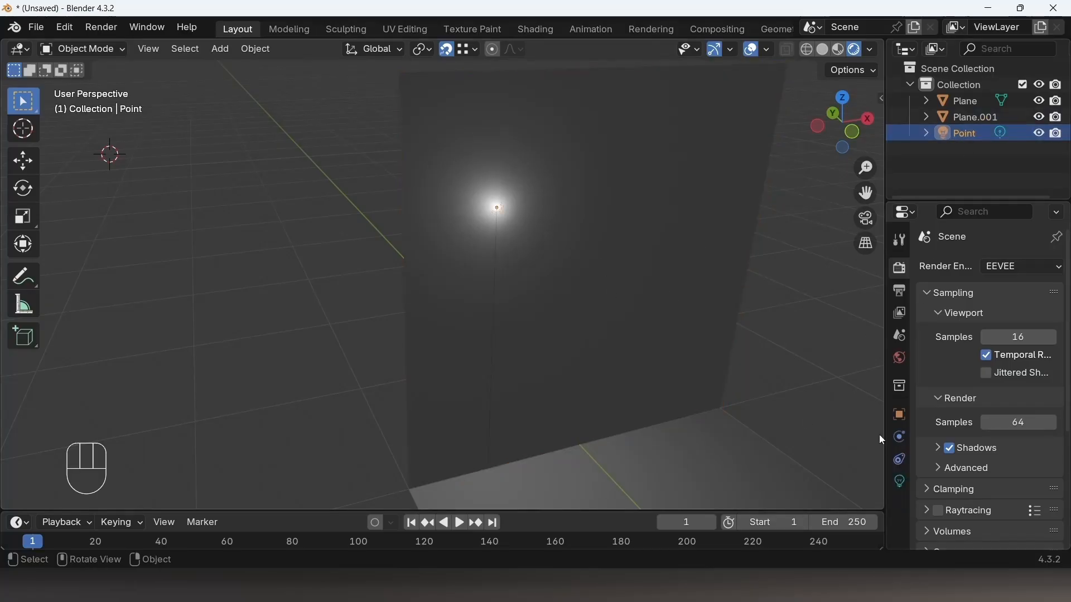
Compare the Sun, Spot, Area and Point types on the selected light, and make it an Area light.
shift+middle_drag(552, 281, 410, 261)
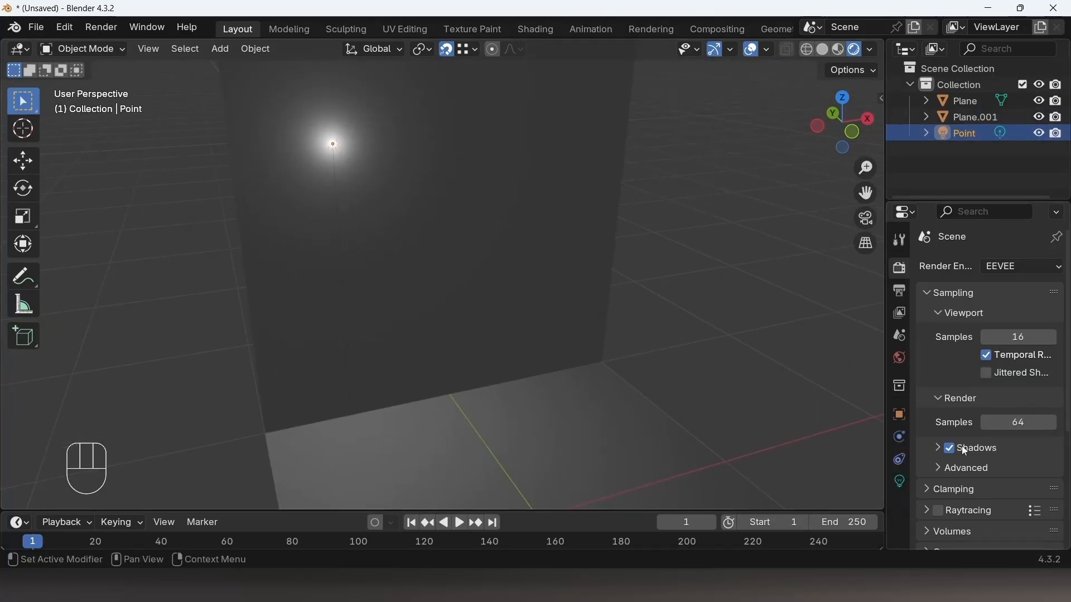
click(904, 484)
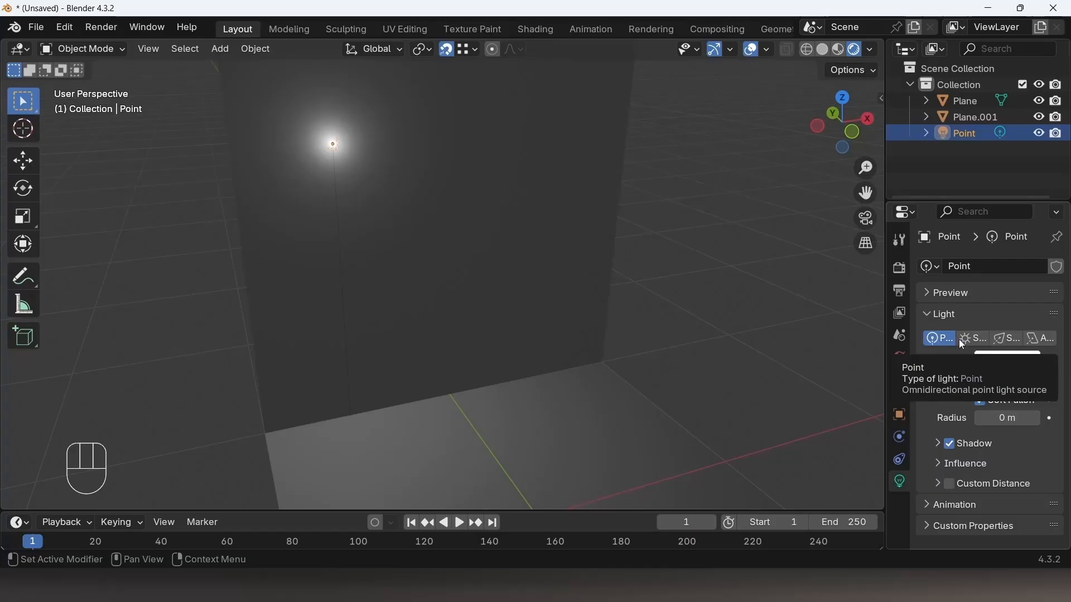
click(974, 337)
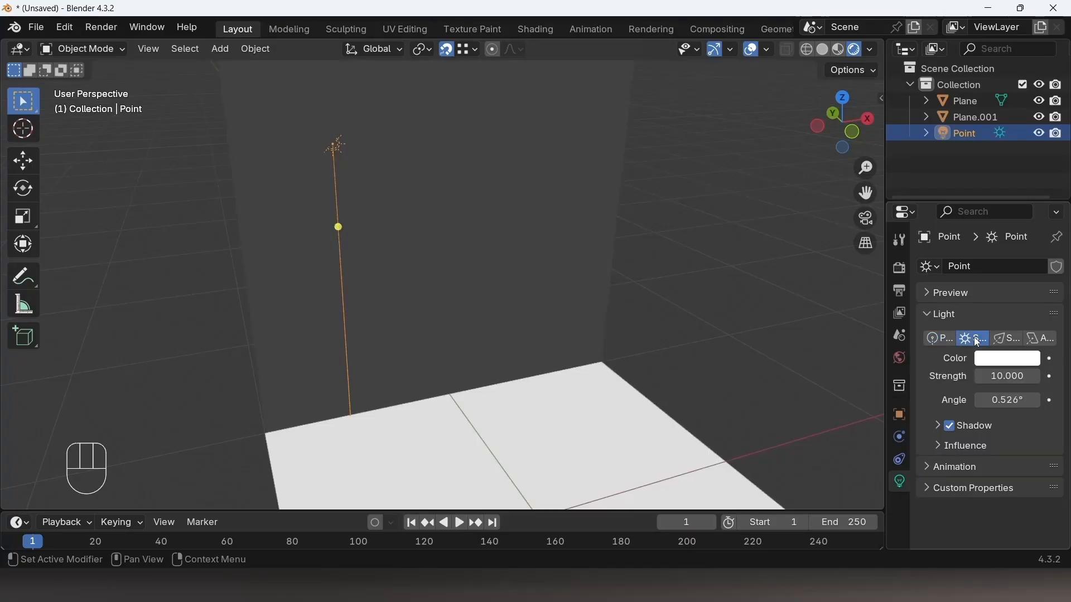
click(1012, 339)
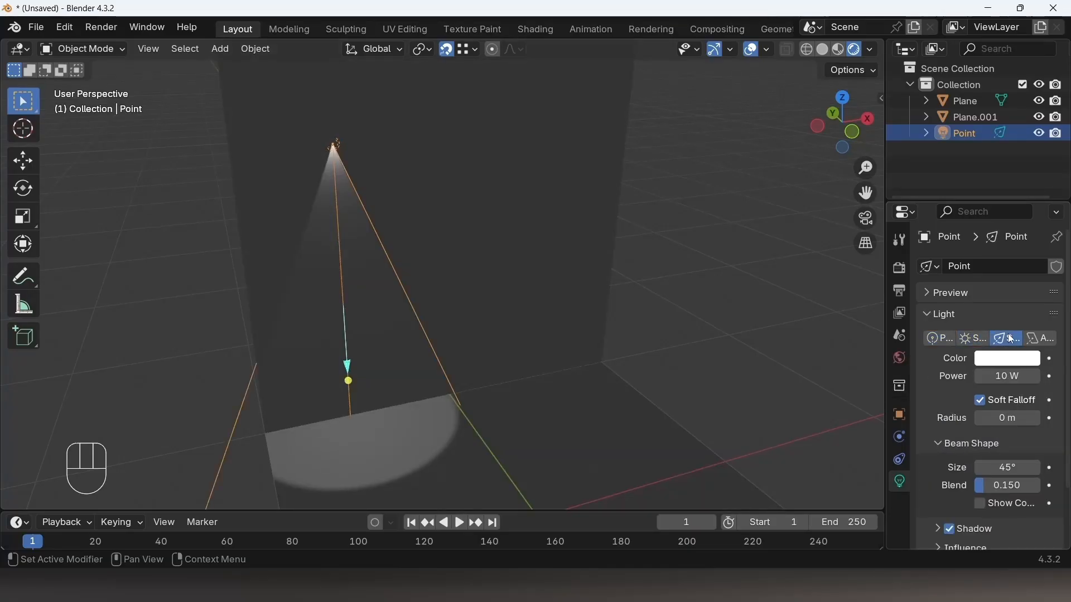
click(1043, 339)
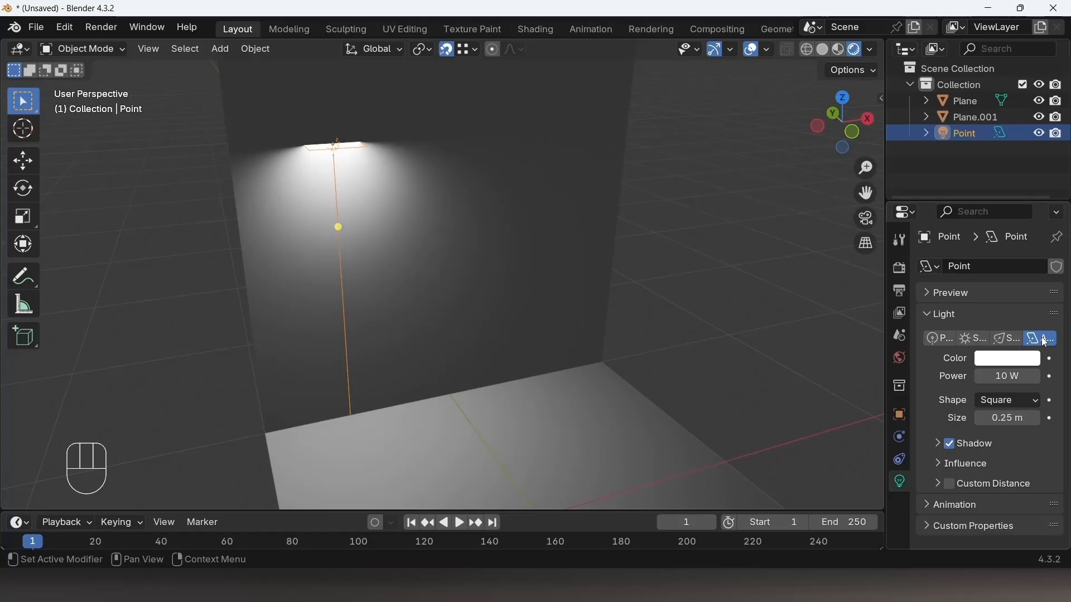
click(944, 342)
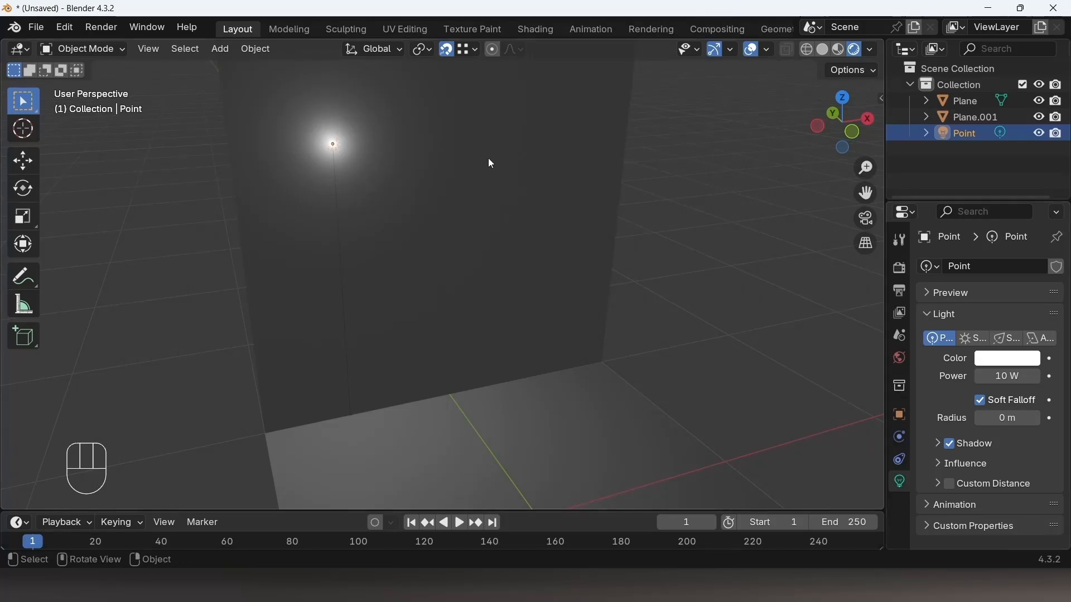
click(1043, 339)
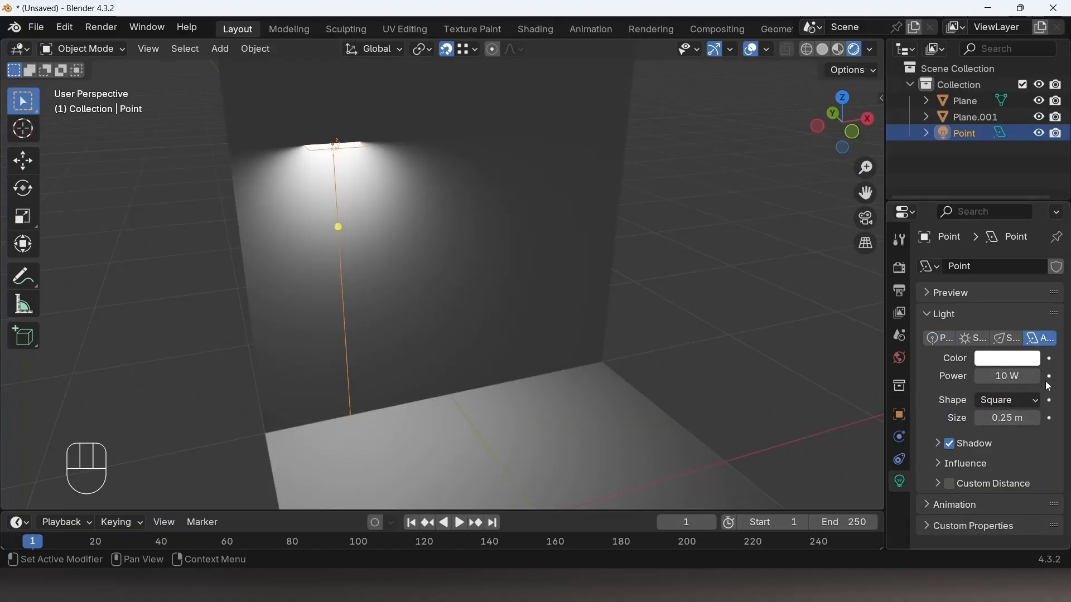
Enlarge the area light to 1.84 m and move it about -0.99 m along Y, away from the upright plane.
drag(1037, 419, 1070, 419)
middle_drag(462, 335, 549, 334)
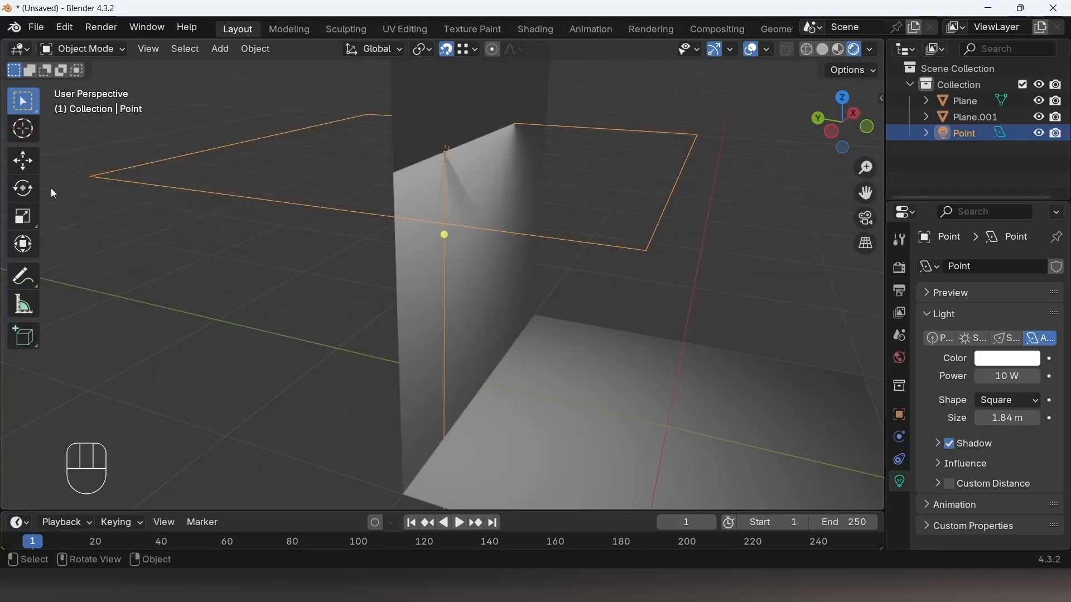
click(23, 162)
drag(416, 152, 662, 200)
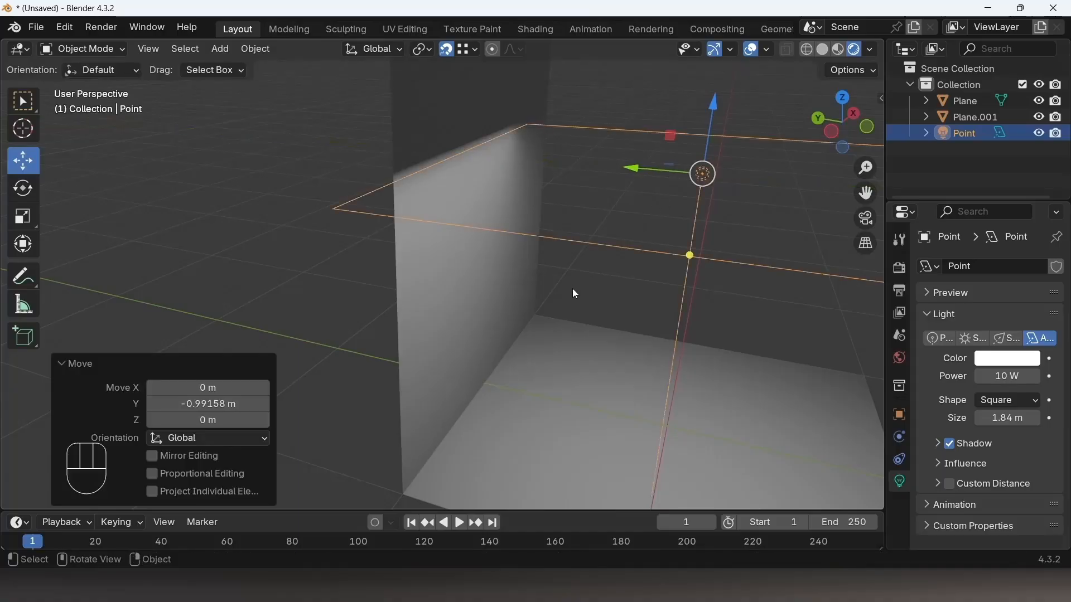
shift+middle_drag(571, 292, 364, 190)
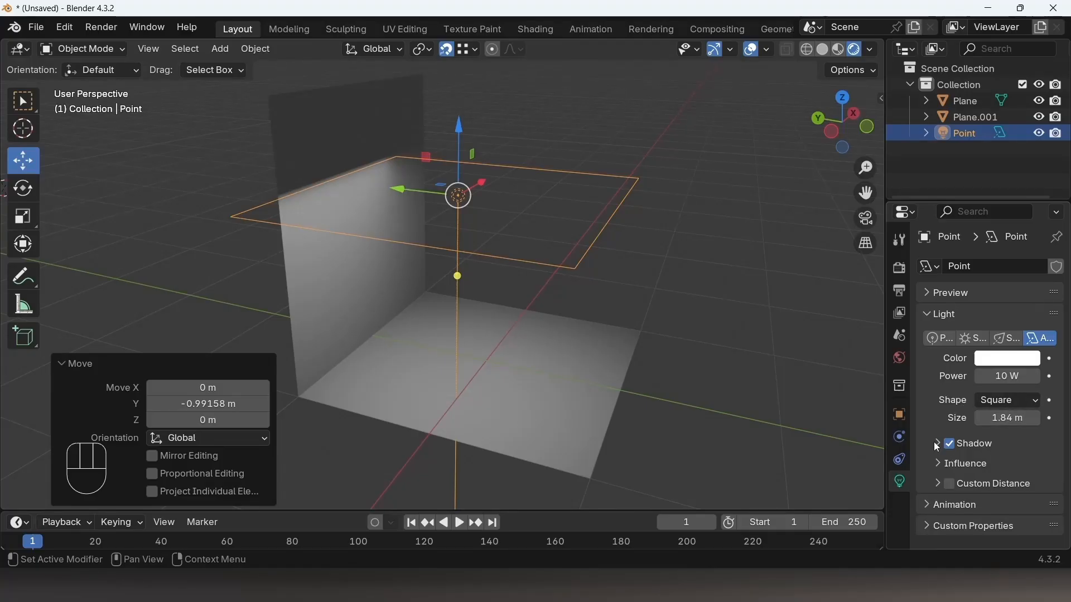
Examine the area light's influence, preview and general light settings.
click(935, 459)
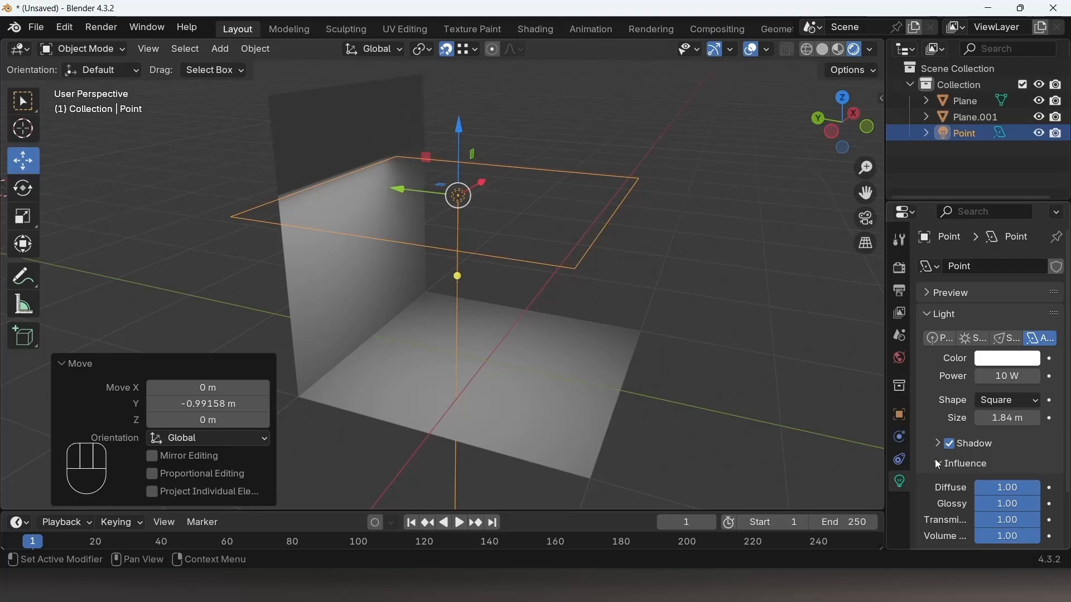
scroll(952, 503, down, 3)
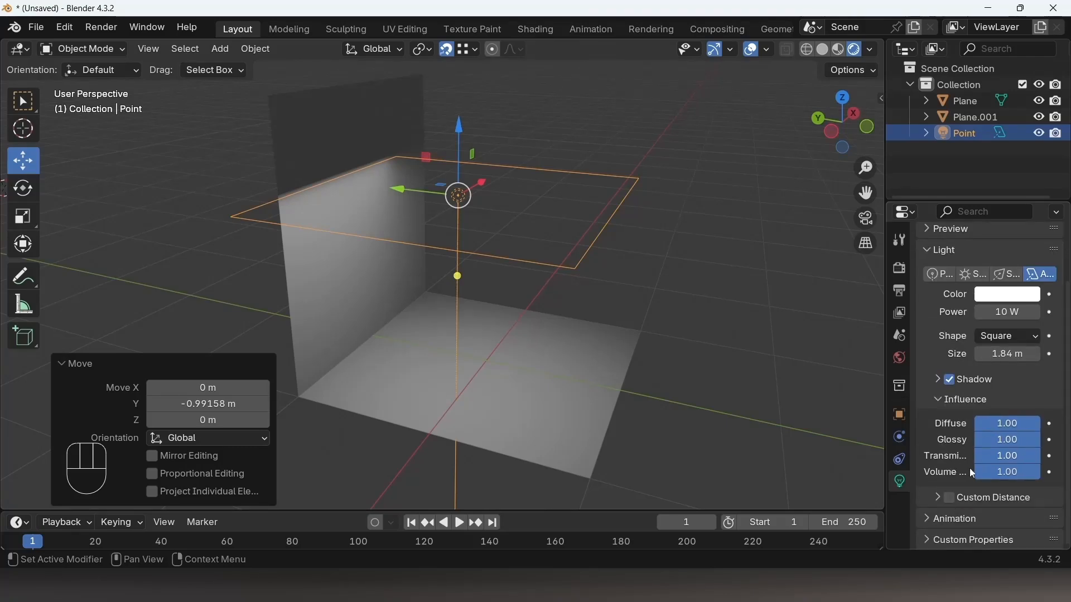
scroll(956, 431, up, 3)
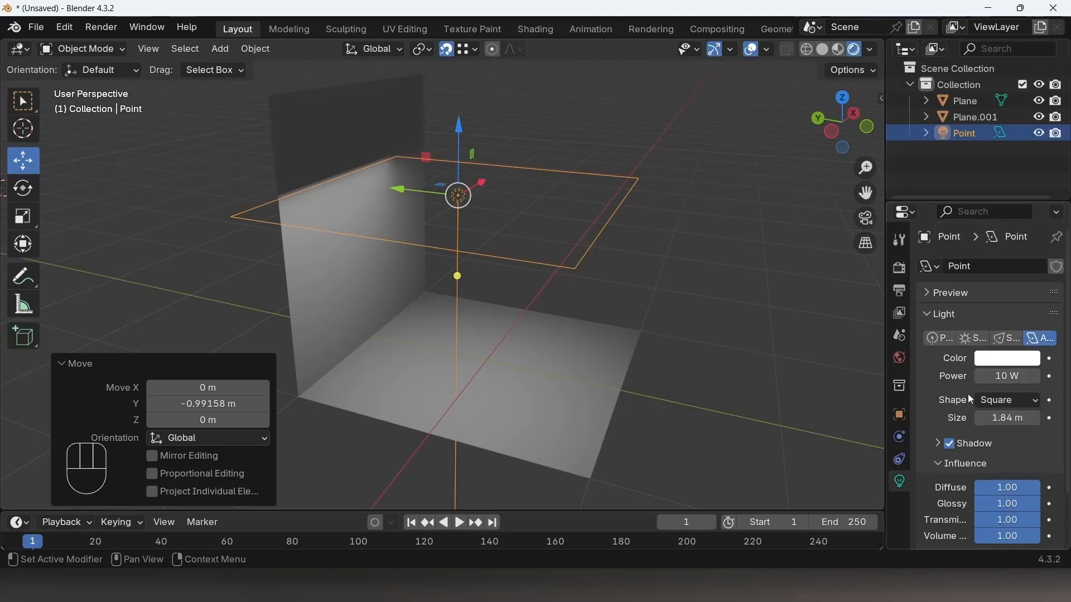
click(925, 291)
click(924, 290)
click(926, 315)
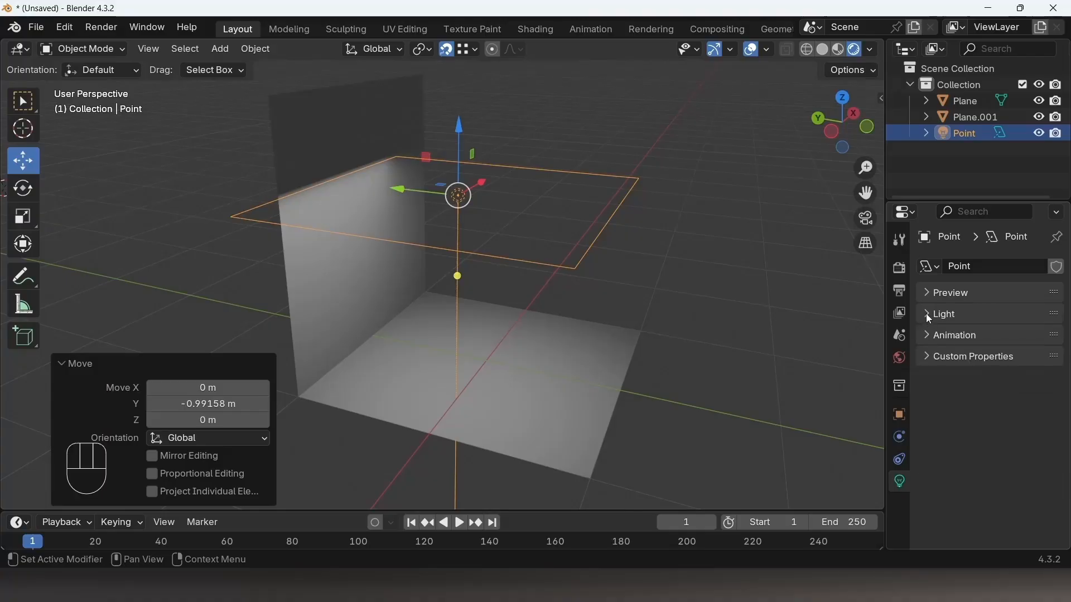
click(926, 314)
scroll(976, 399, down, 2)
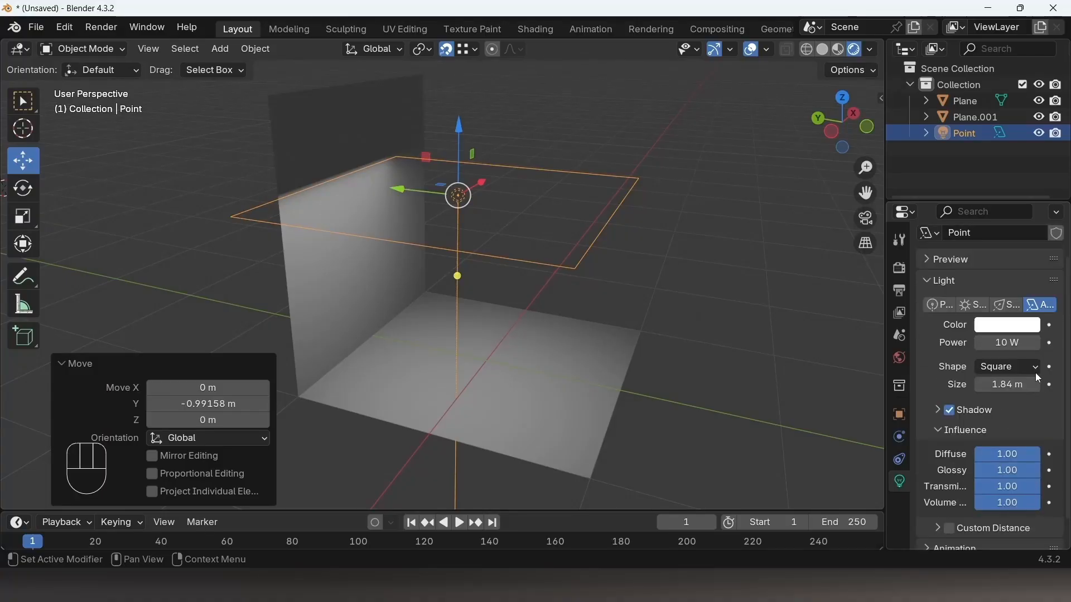
Change the area light's shape to Rectangle and scale it by about 0.153 along Y into a narrow strip.
click(1040, 372)
click(967, 402)
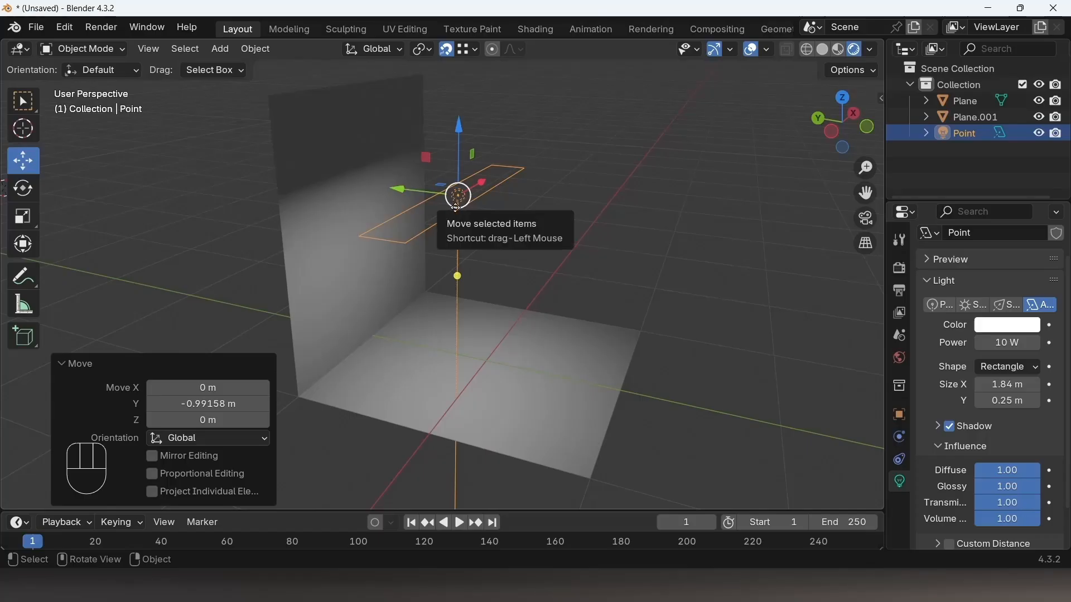
click(23, 216)
drag(399, 190, 449, 195)
middle_drag(449, 196, 563, 253)
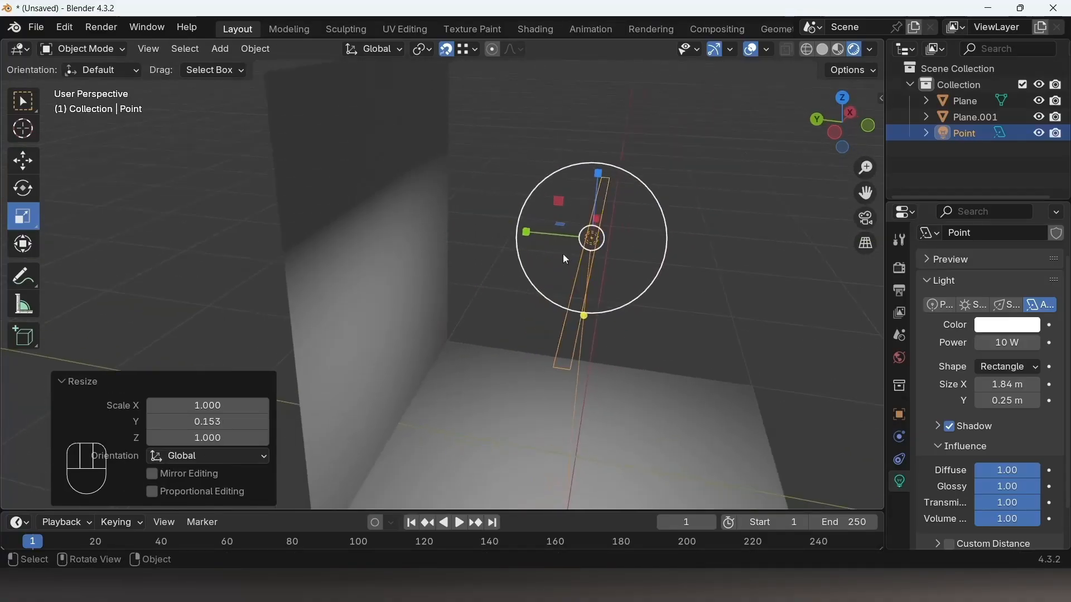
Move the strip light about 0.8 m along Y, back towards the upright plane.
click(32, 162)
drag(564, 240, 345, 231)
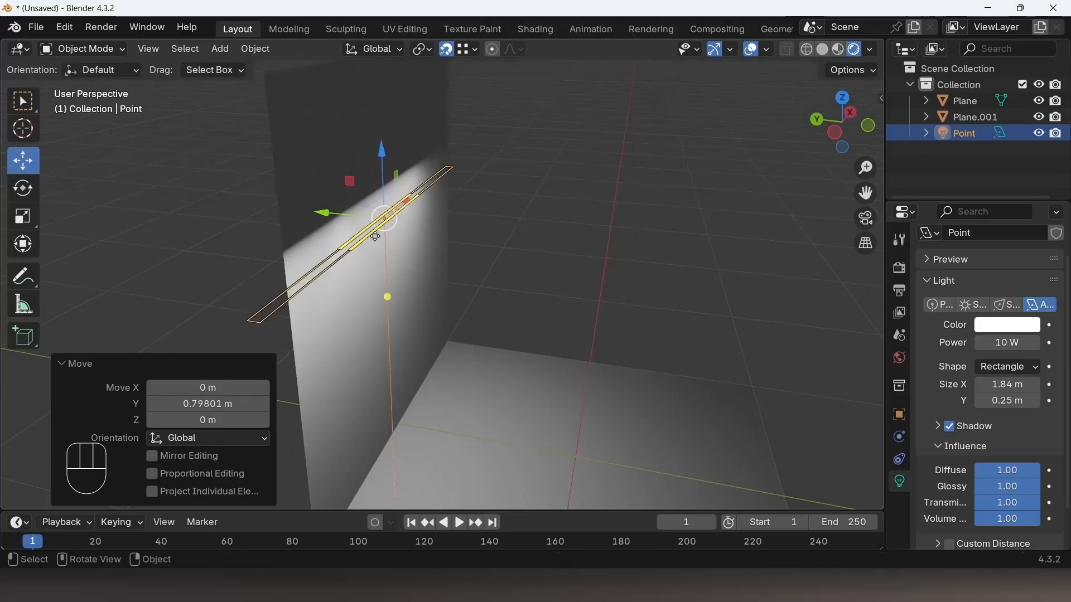
Rotate the strip light about X to face the upright plane, move it close to the plane along Y, and deselect it.
click(22, 188)
drag(416, 172, 552, 310)
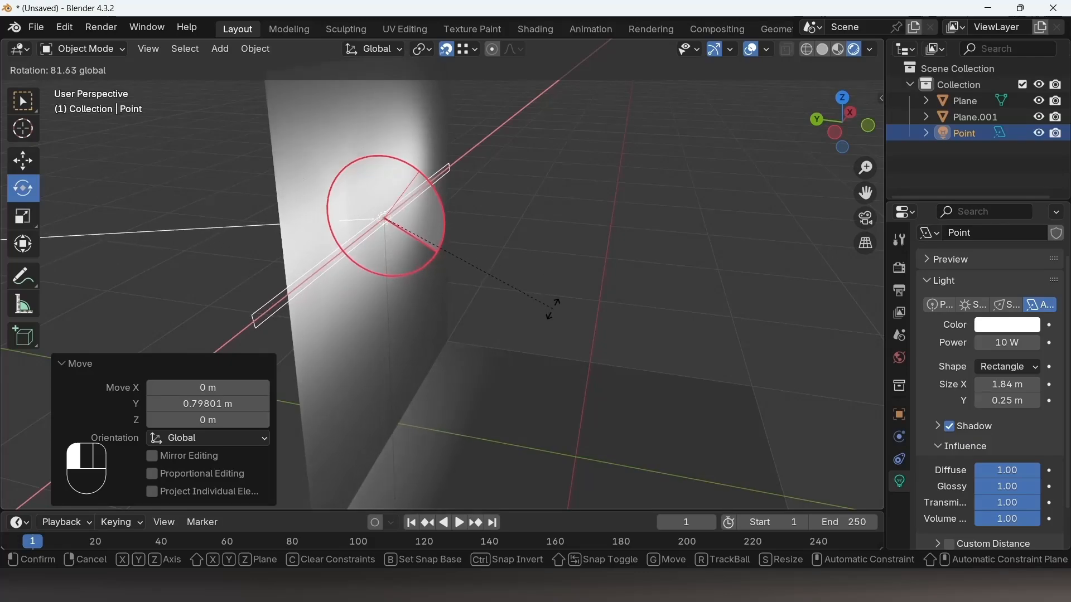
click(27, 168)
drag(367, 217, 317, 217)
click(493, 182)
Try to shift the strip light sideways across the upright plane, and undo the change.
middle_drag(589, 258, 414, 242)
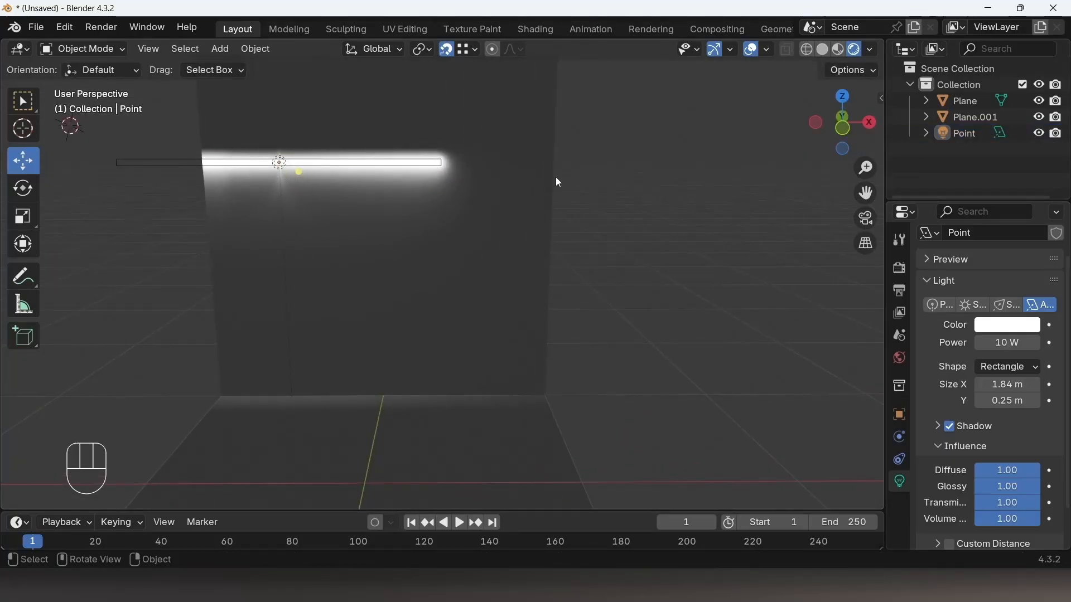
shift+middle_drag(559, 183, 691, 295)
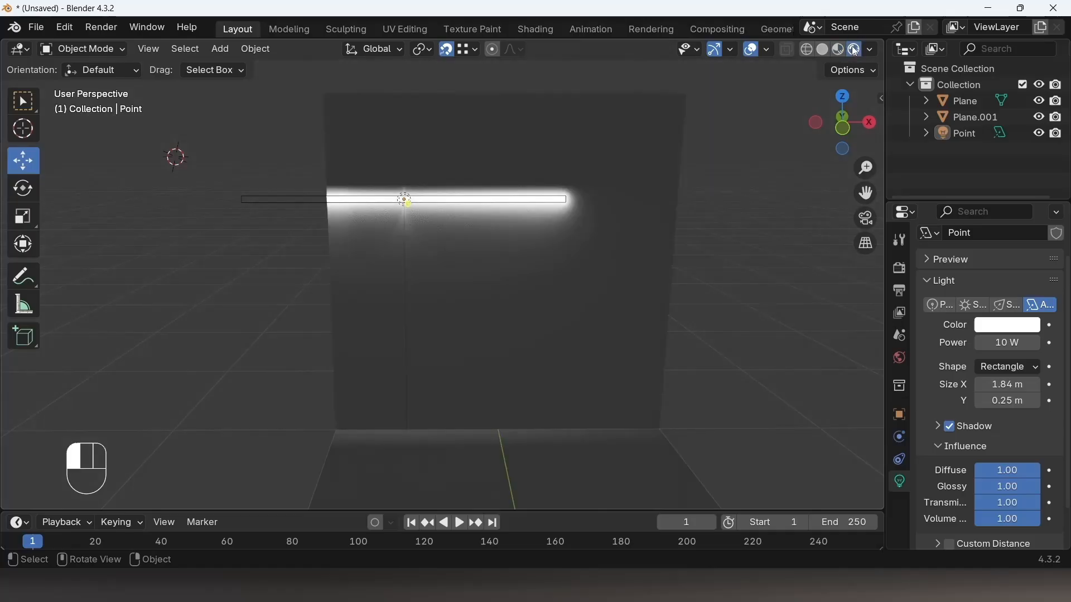
middle_drag(422, 282, 364, 217)
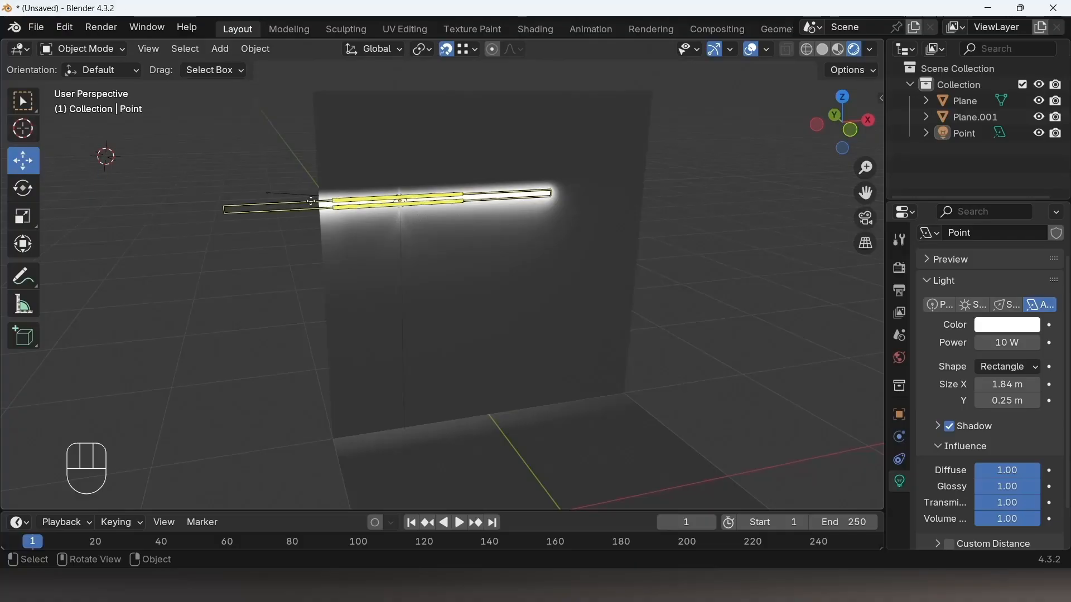
click(251, 204)
drag(434, 199, 466, 196)
key(ctrl+z)
key(ctrl+z)
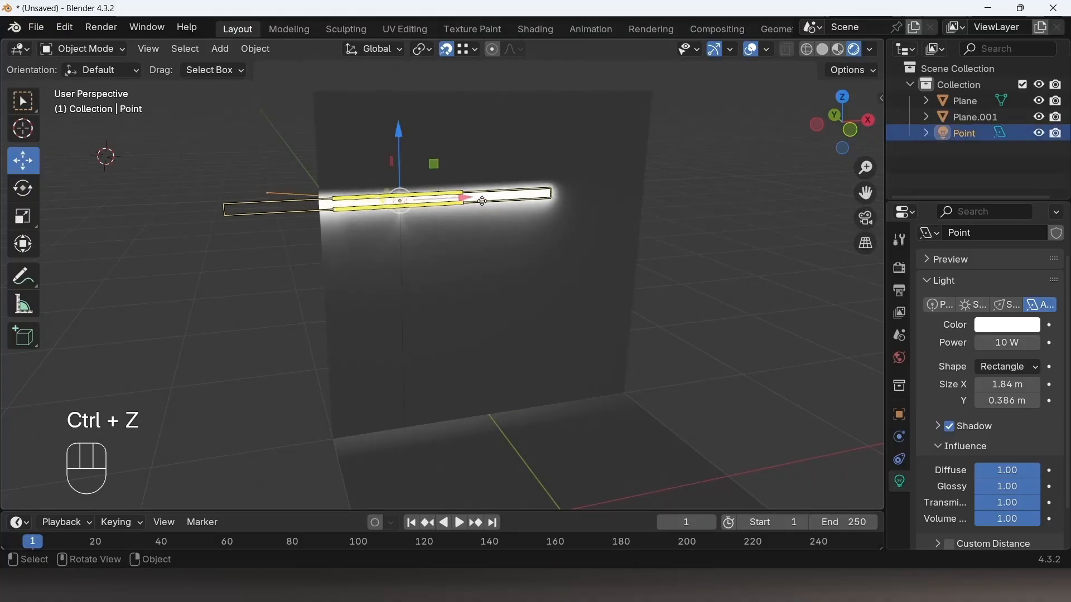
Move the strip light about 0.516 m along the X axis so it spans the upright plane.
mouse_move(462, 195)
middle_down()
mouse_move(500, 254)
mouse_move(459, 206)
middle_up()
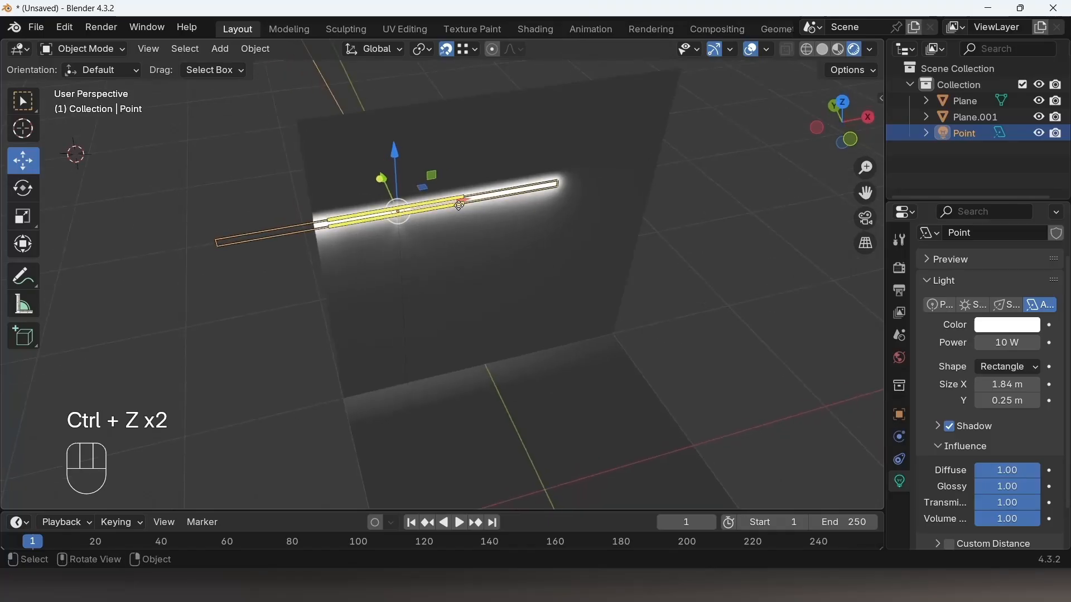
key(g)
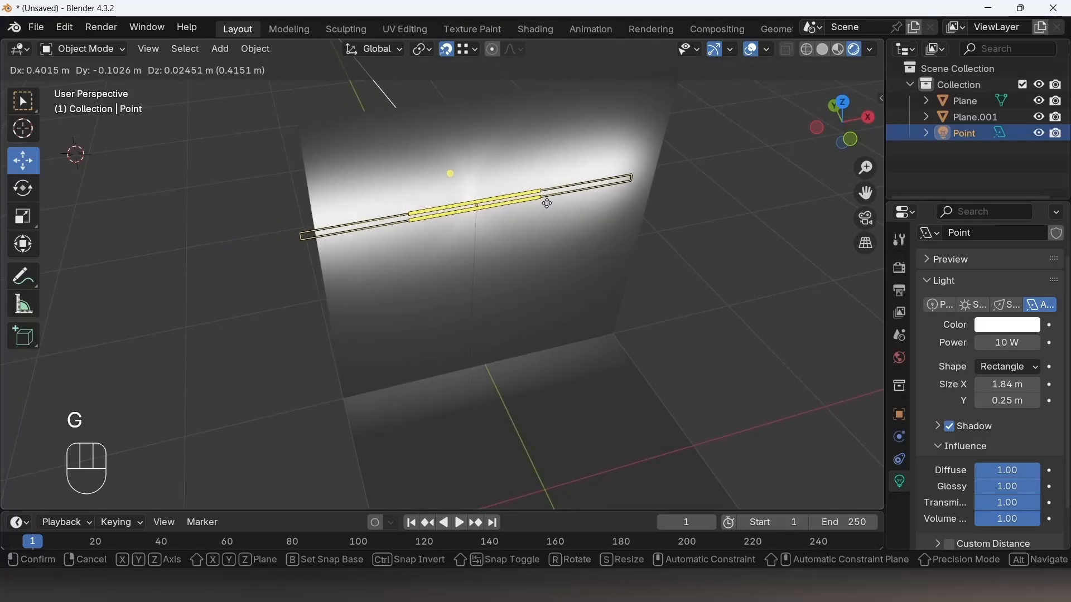
key(y)
key(z)
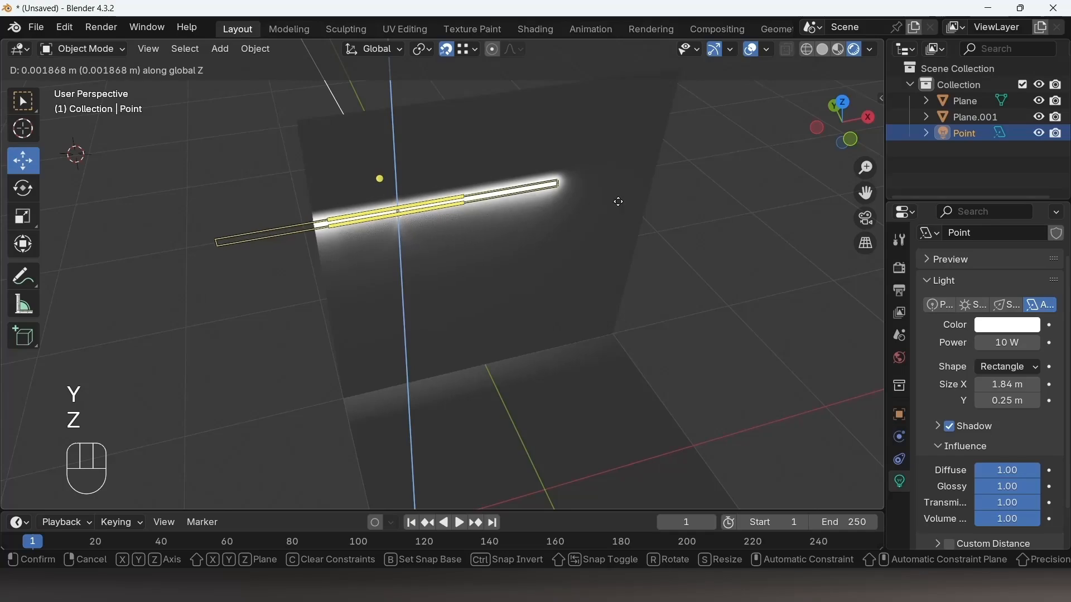
key(x)
click(569, 214)
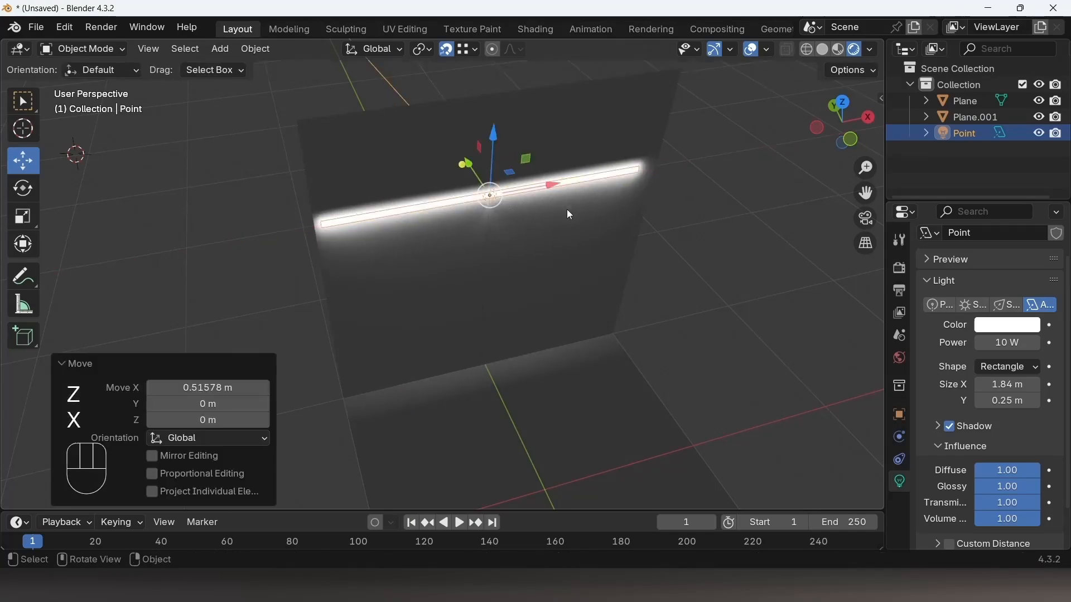
Compare the Spot and Sun types on the strip light, and set it to Spot.
middle_drag(169, 234, 279, 167)
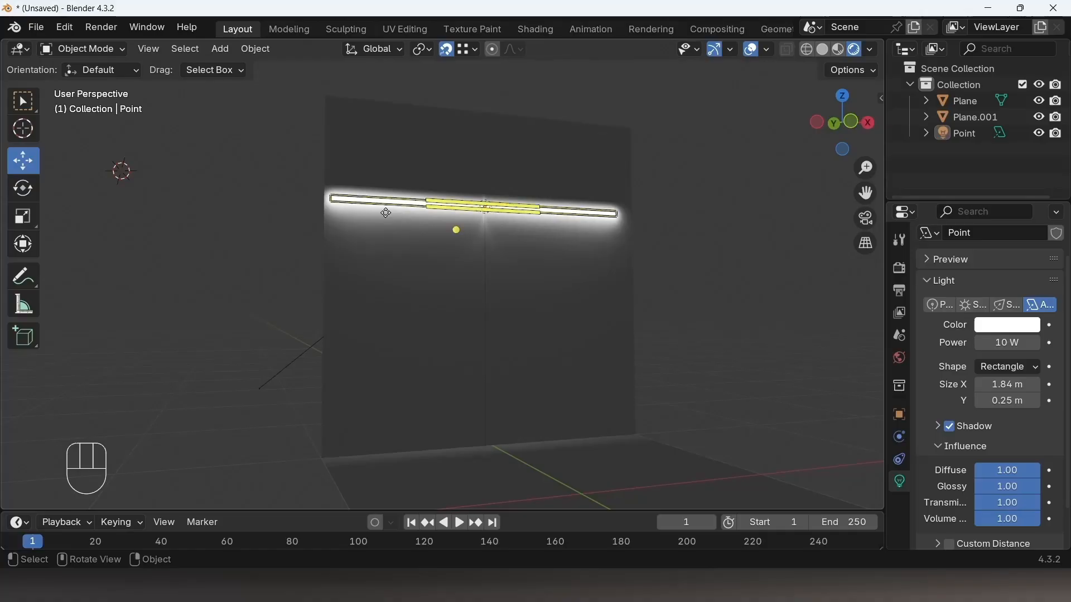
scroll(427, 197, up, 3)
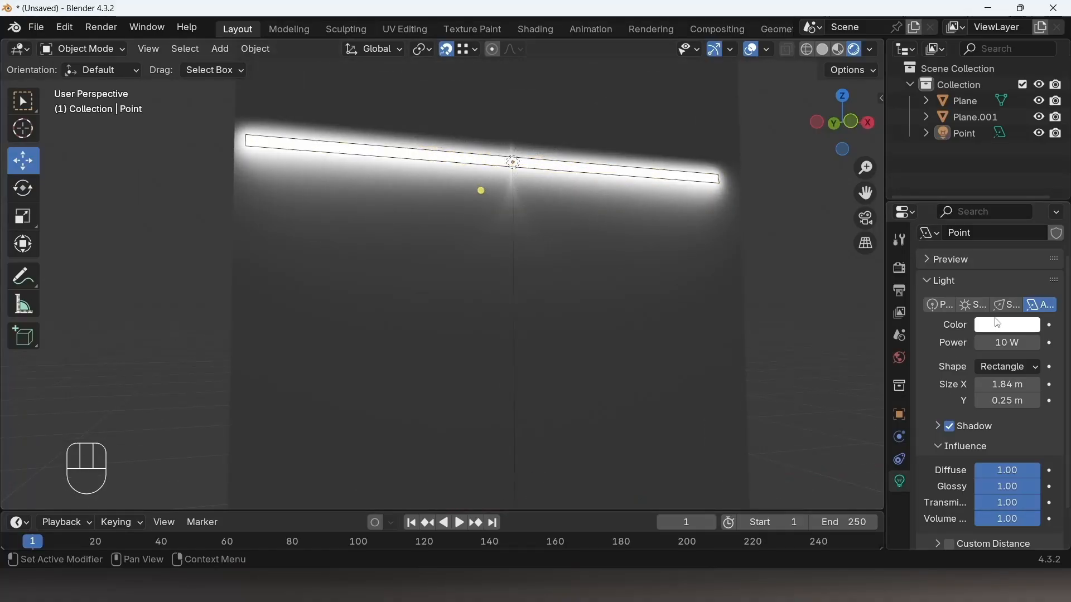
click(1006, 305)
click(982, 304)
click(1007, 307)
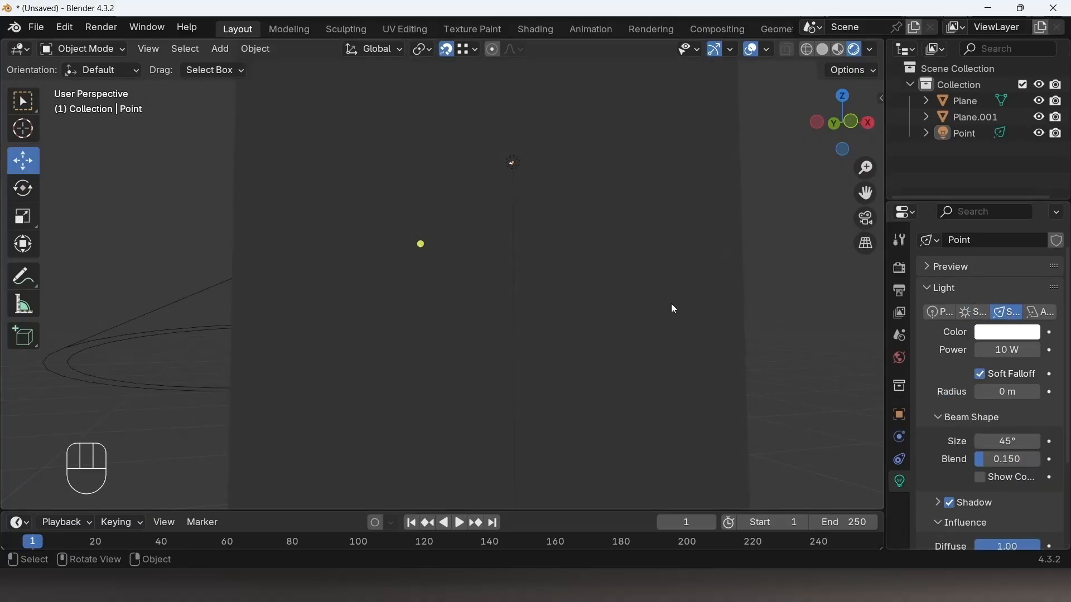
Place the 3D cursor on the upright plane's face, near its left edge and below the strip light.
middle_drag(671, 304, 614, 284)
click(25, 134)
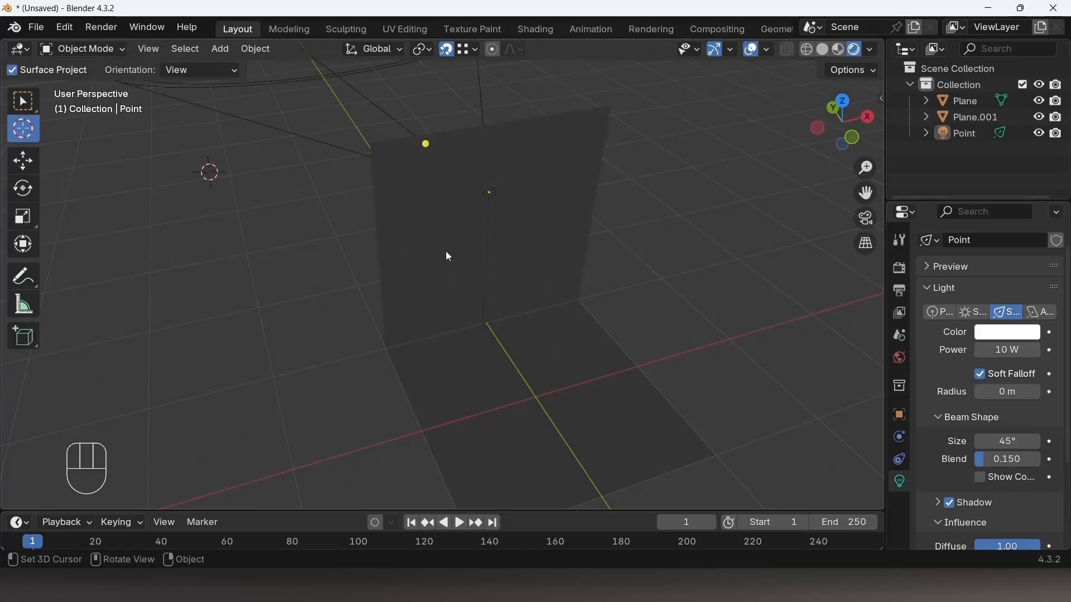
click(414, 236)
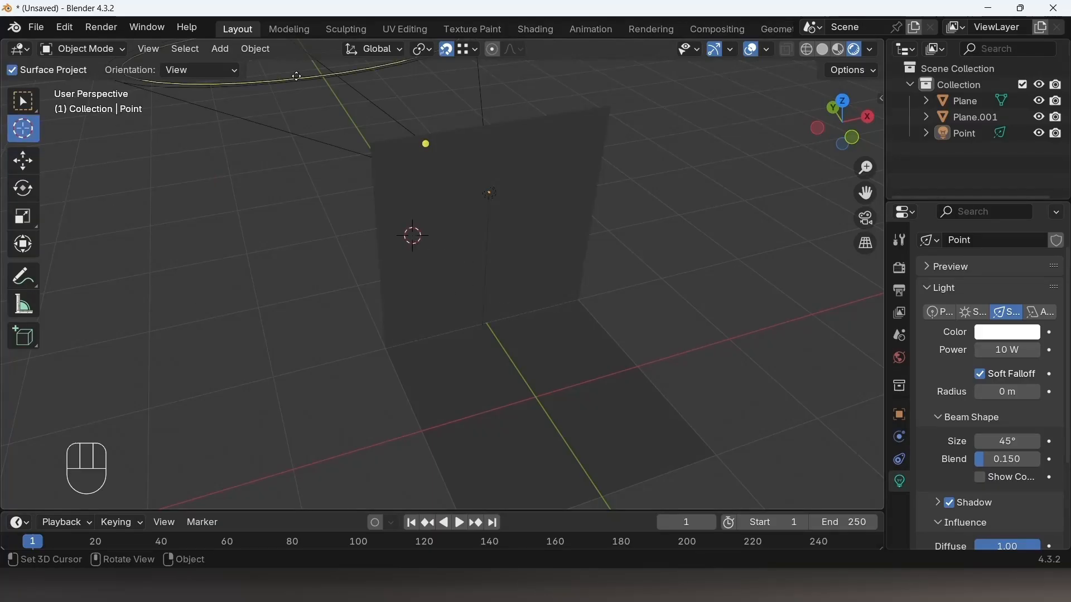
Add a new Point light at the 3D cursor and change its type to Spot.
click(220, 49)
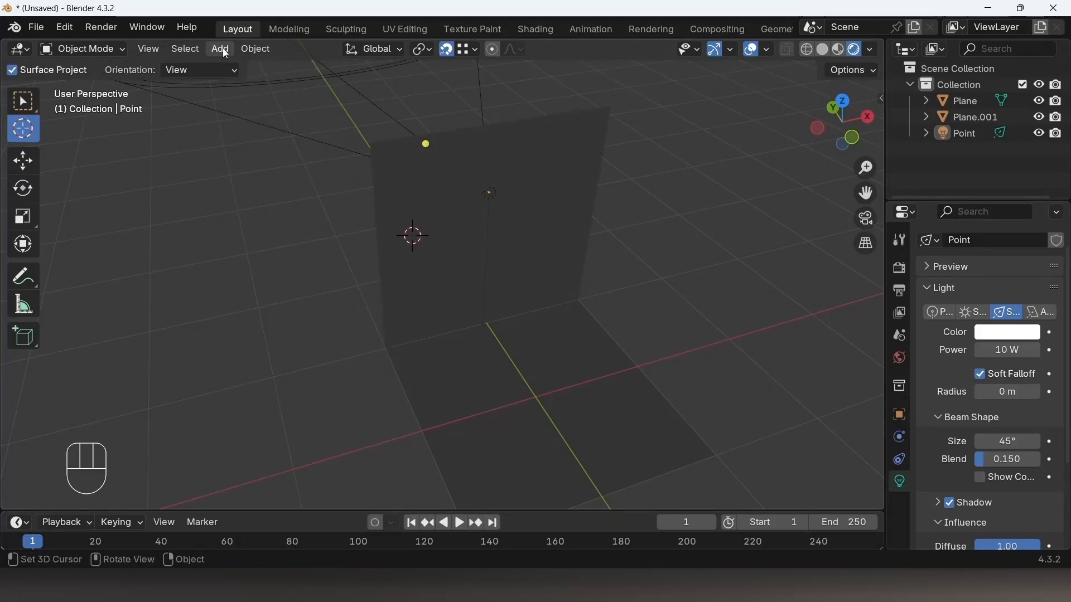
click(223, 48)
mouse_move(270, 262)
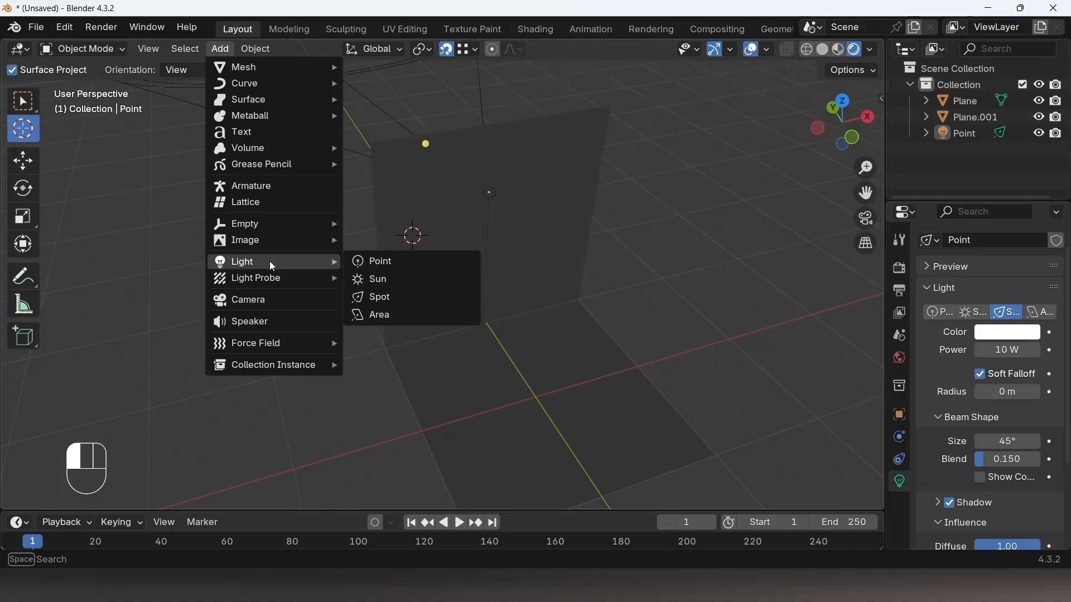
click(396, 264)
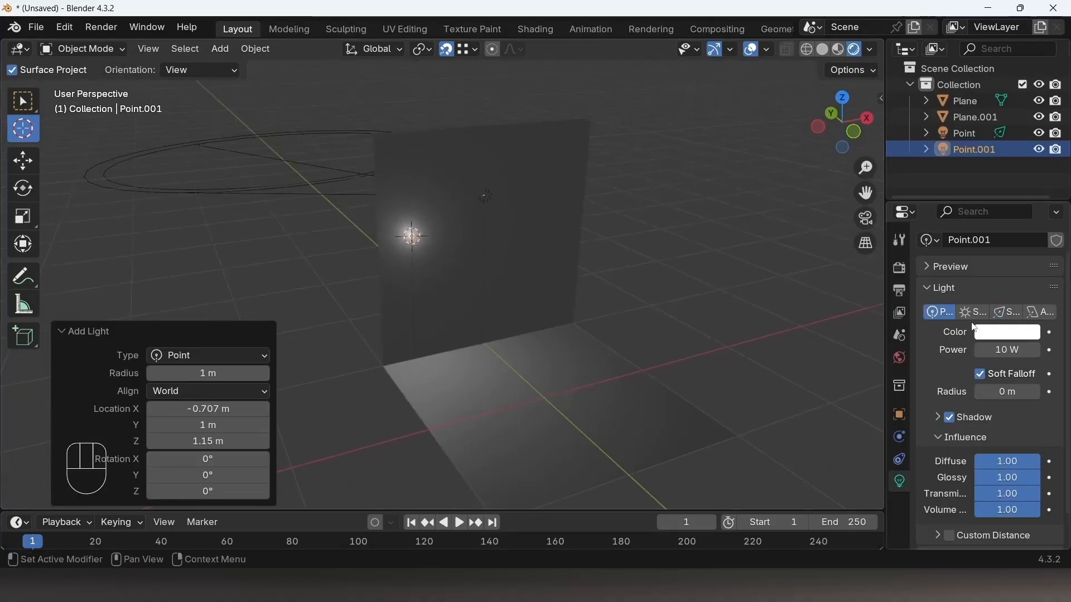
click(1009, 311)
Duplicate the new spot light and place the copy about -1.21 m along the Y axis, over the floor's front part.
middle_drag(564, 323, 434, 276)
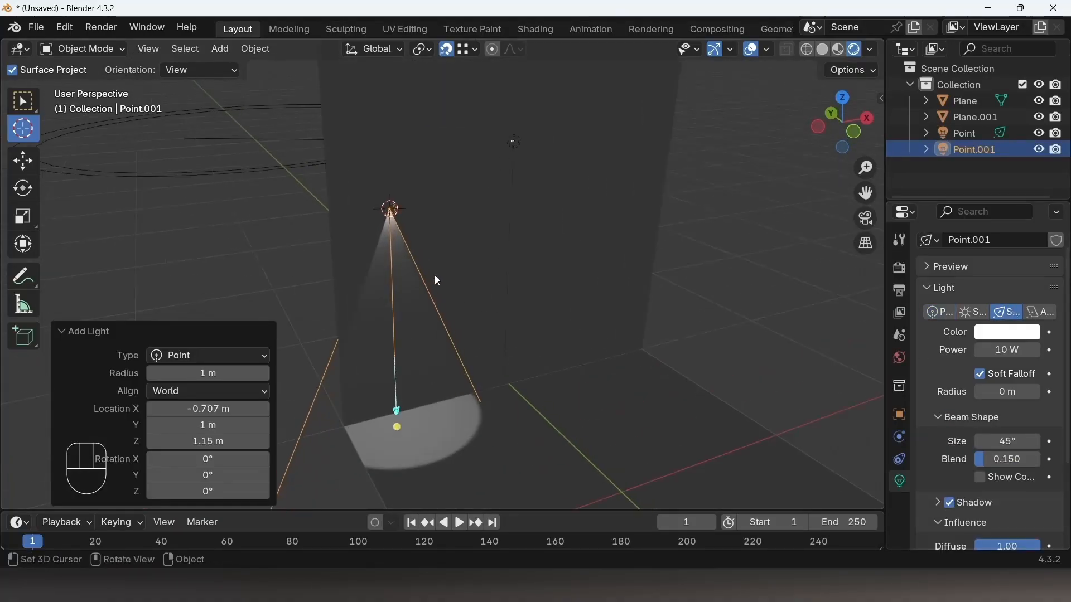
click(26, 162)
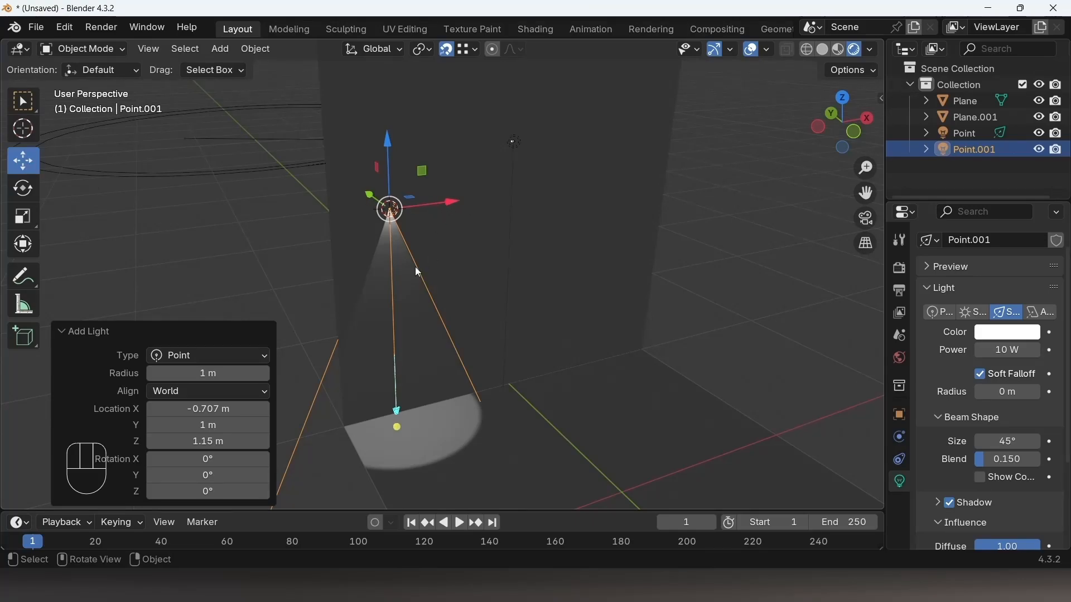
mouse_move(414, 267)
middle_down()
mouse_move(399, 253)
mouse_move(426, 268)
middle_up()
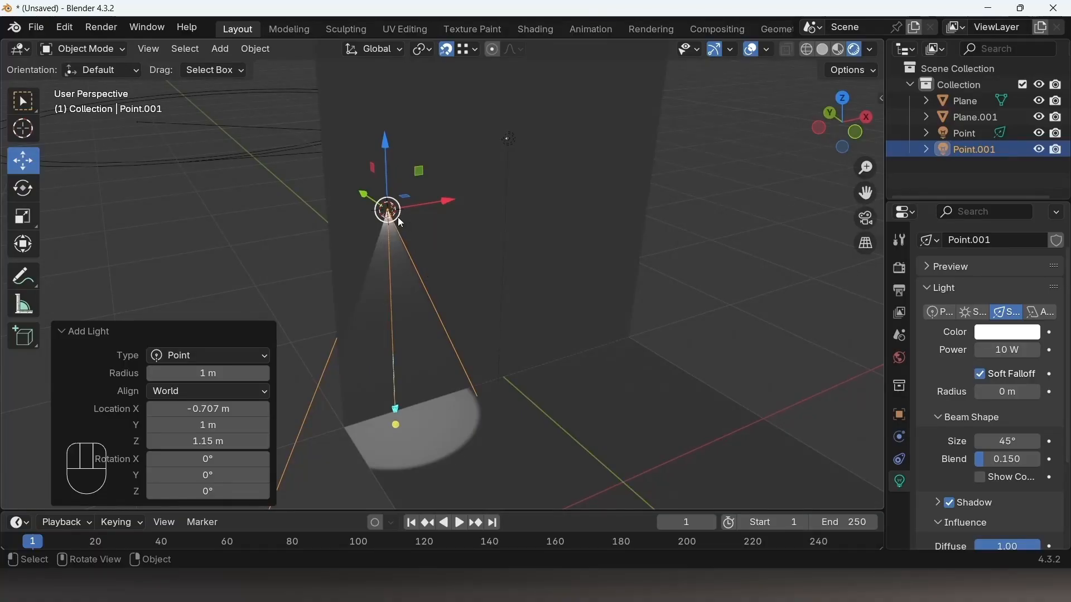
key(shift)
key(shift+d)
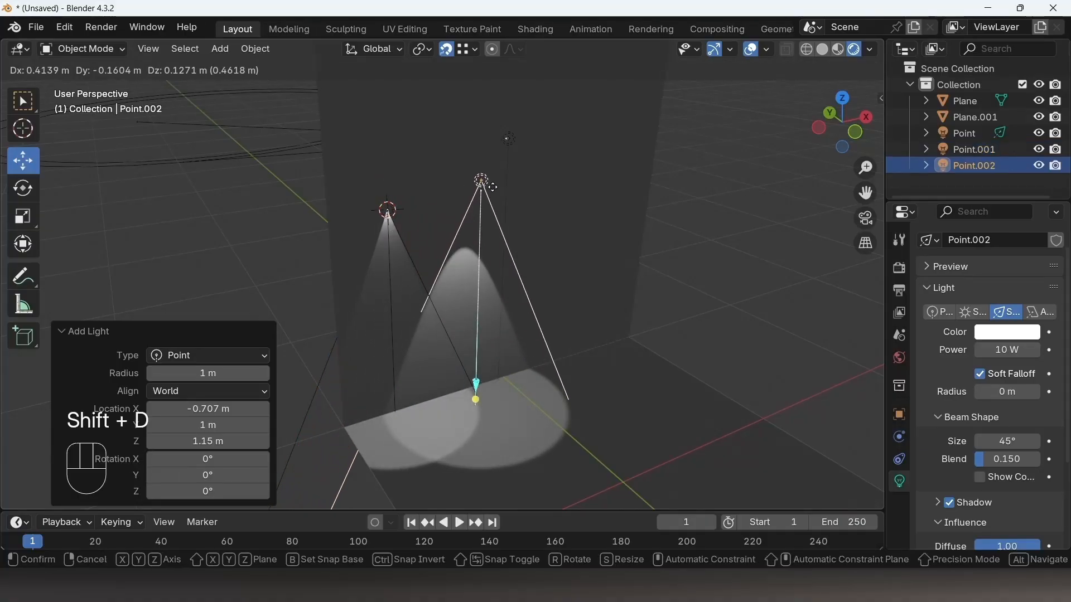
key(y)
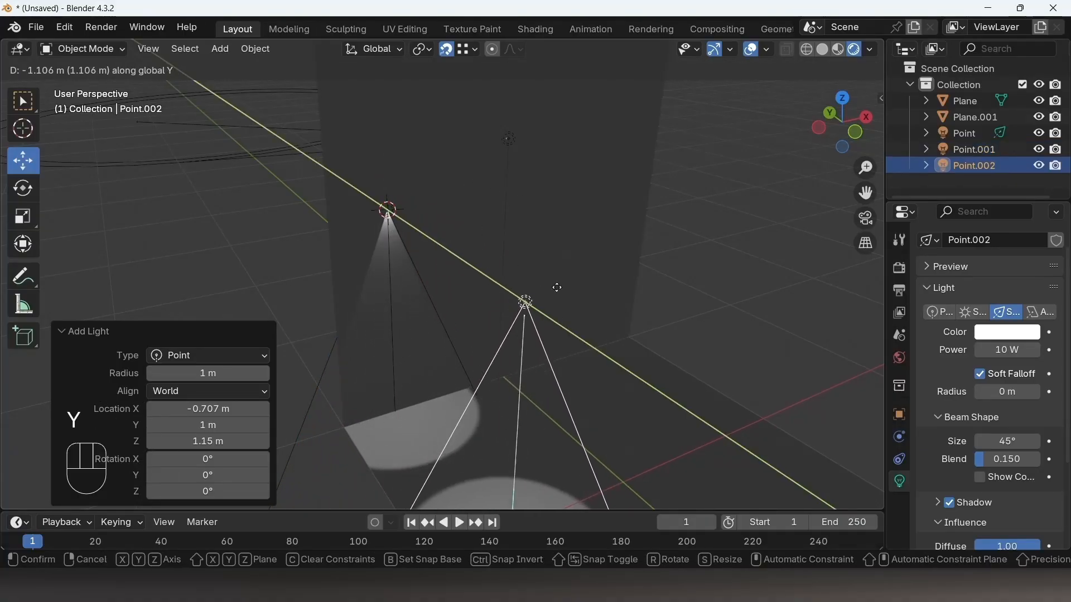
click(557, 287)
Select both spot lights and move them together about -0.356 m along the Y axis, away from the upright plane.
middle_drag(558, 288, 550, 400)
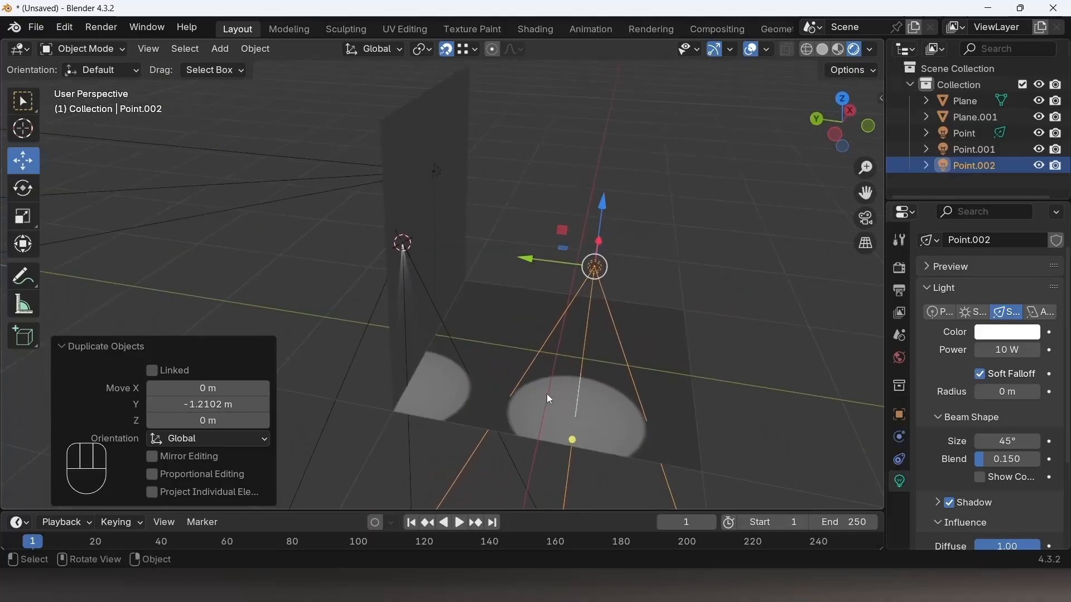
click(402, 243)
click(402, 244)
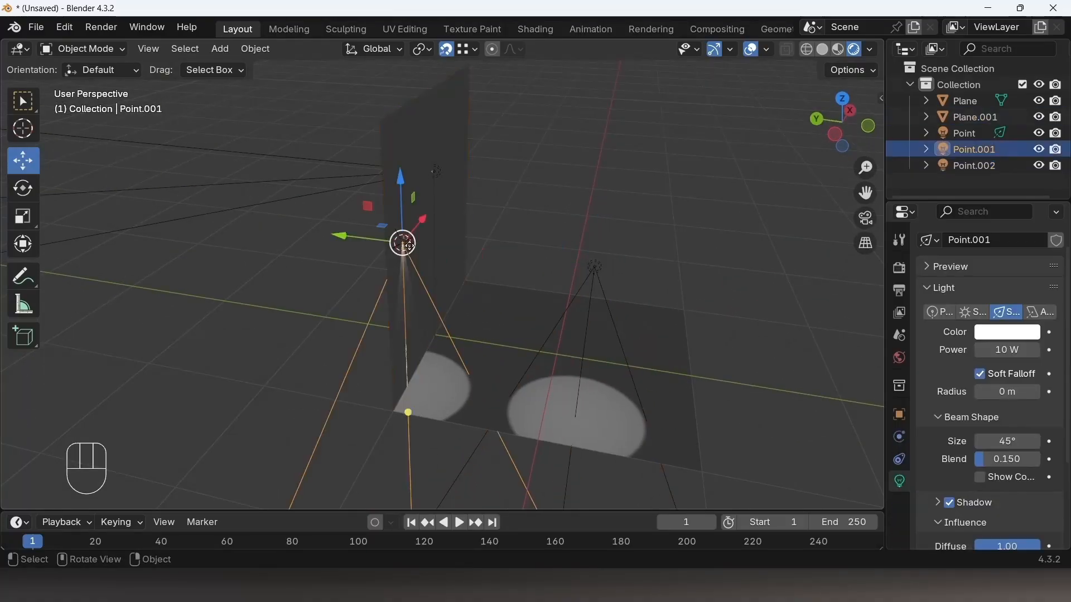
shift+click(596, 267)
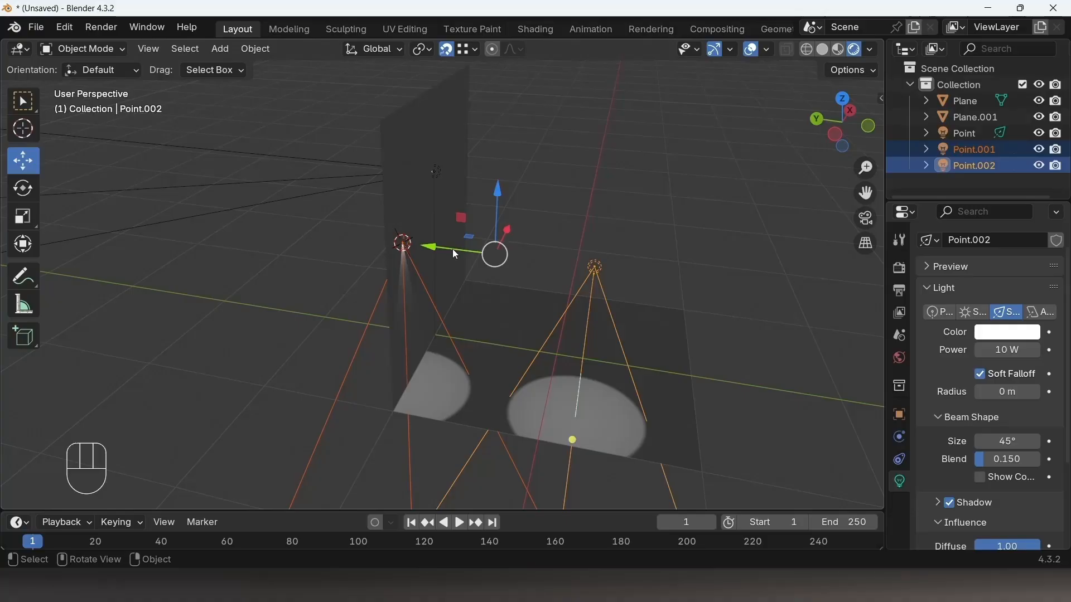
key(g)
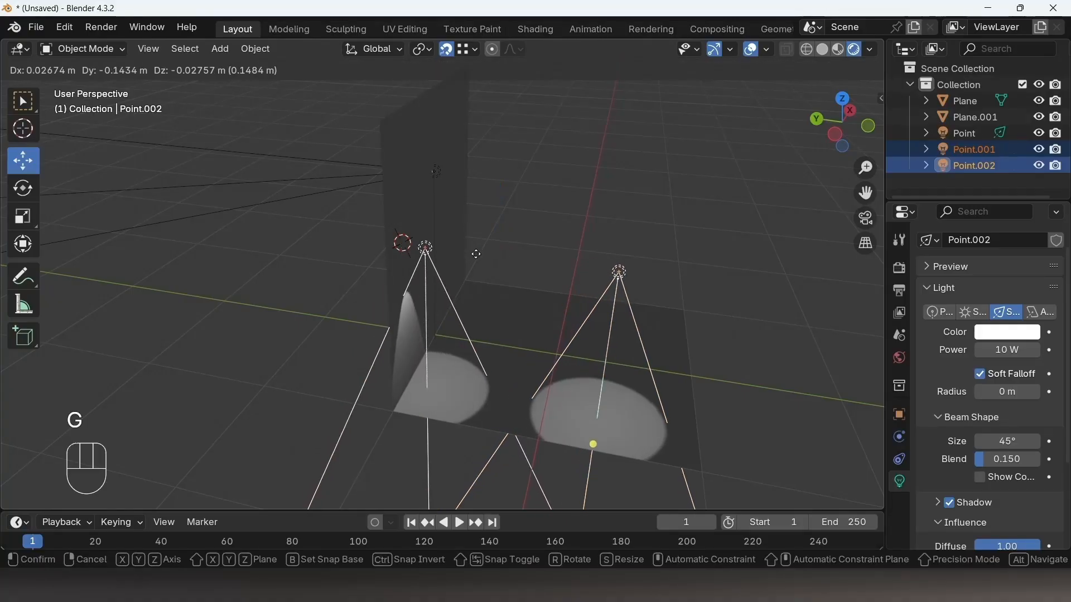
key(y)
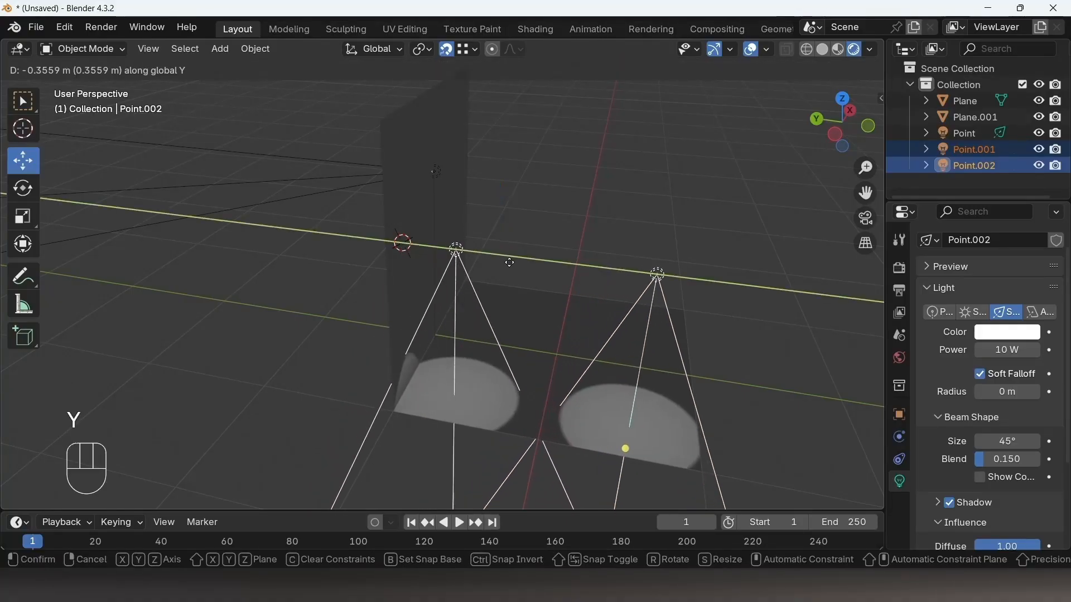
click(510, 262)
middle_drag(561, 297, 438, 296)
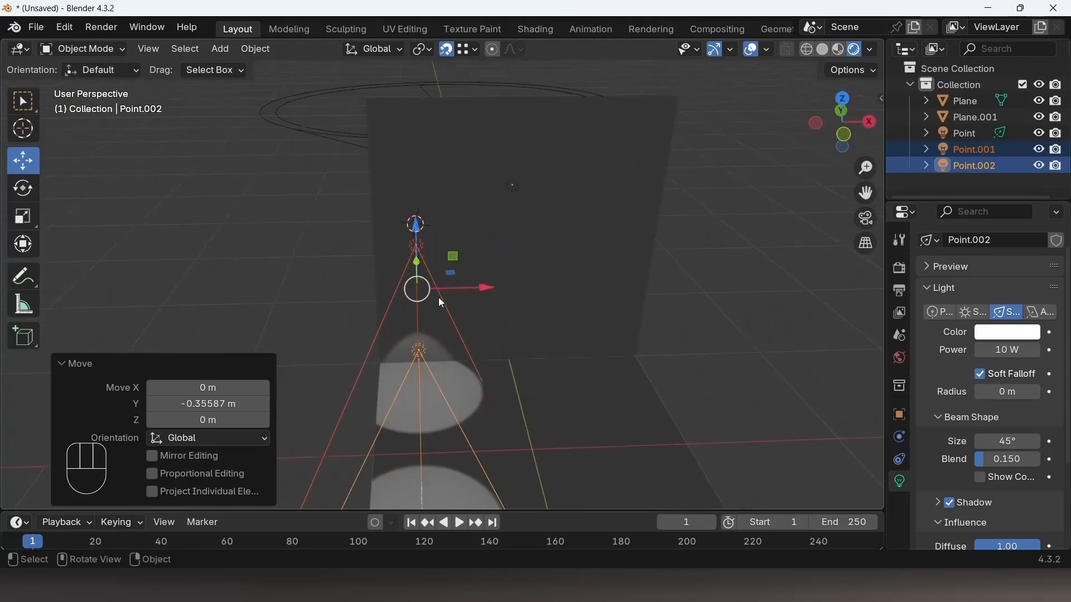
key(g)
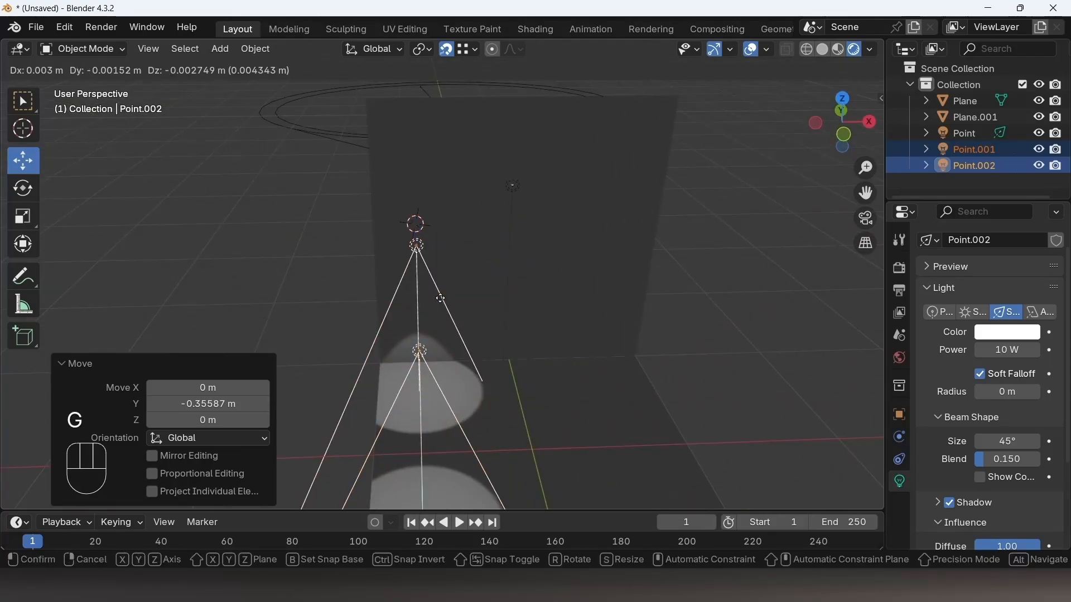
key(ctrl+d)
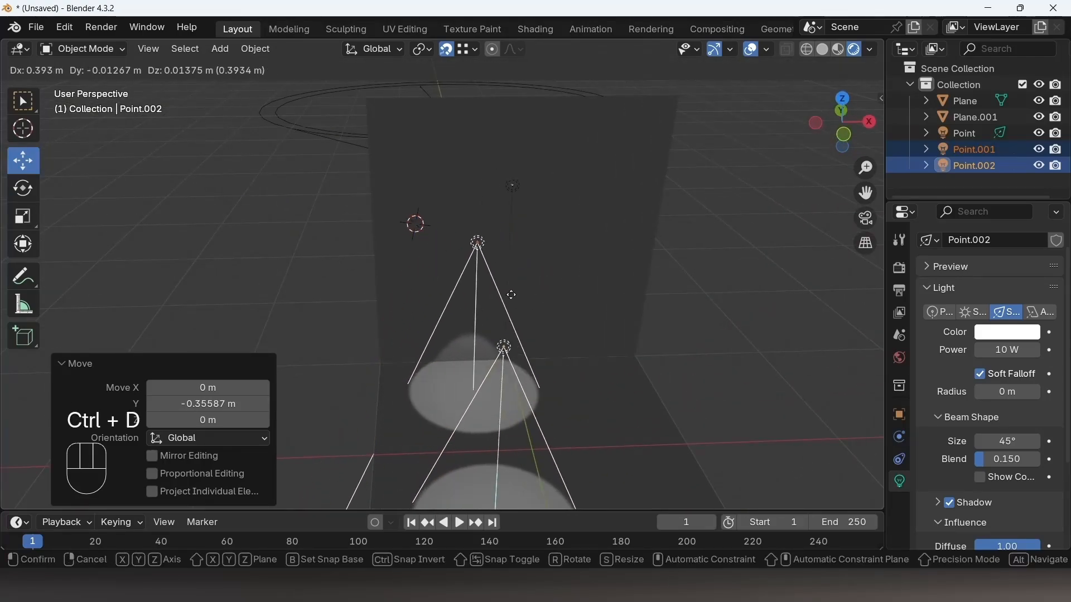
key(Escape)
key(ctrl+d)
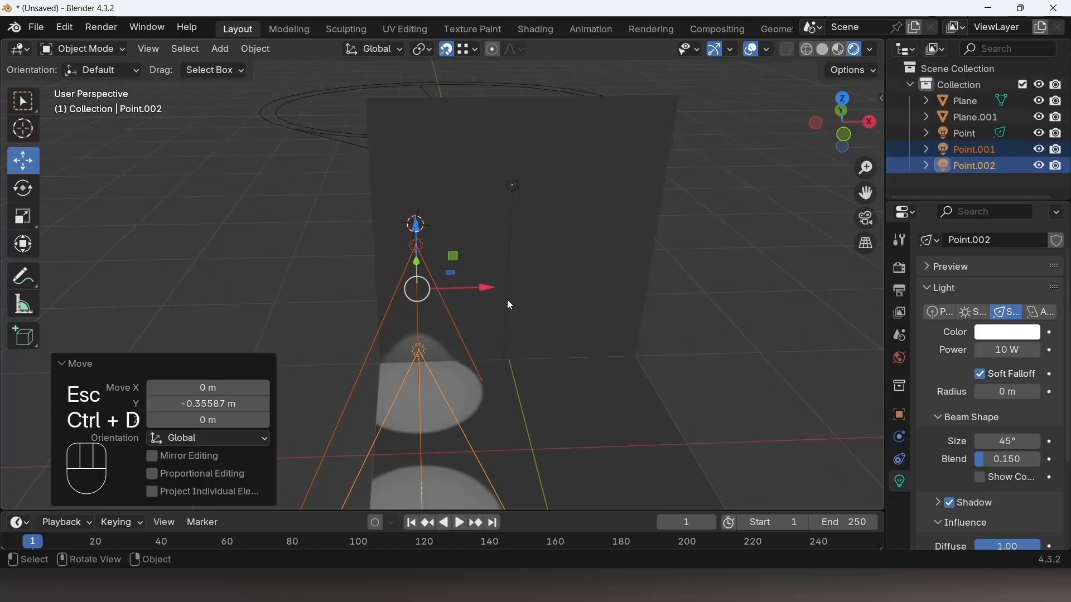
Duplicate the two spot lights and place the copies about 1.206 m along the X axis, over the floor's other side.
click(22, 101)
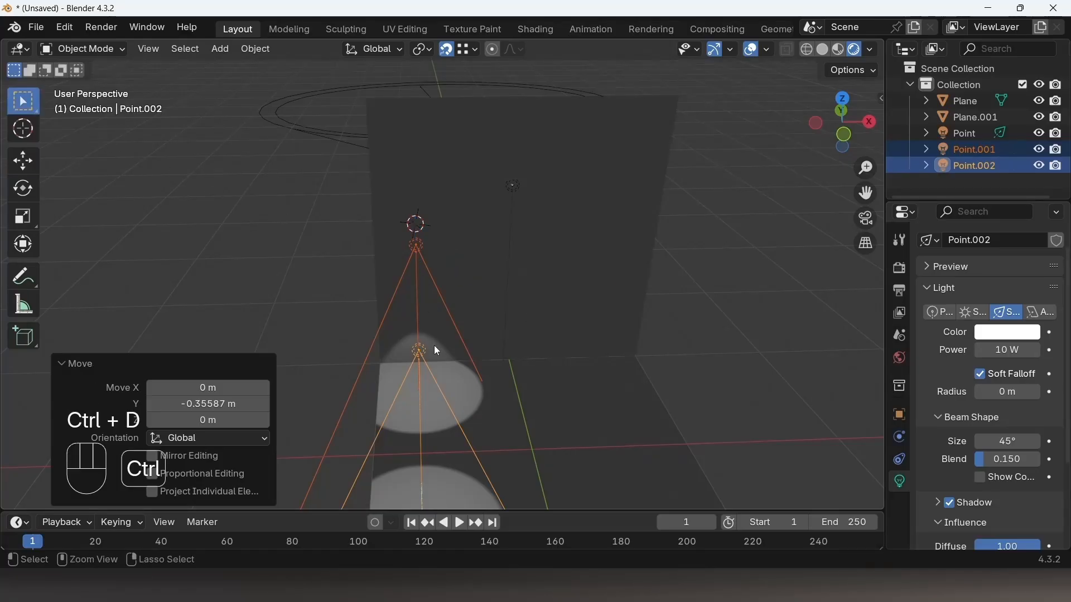
key(shift)
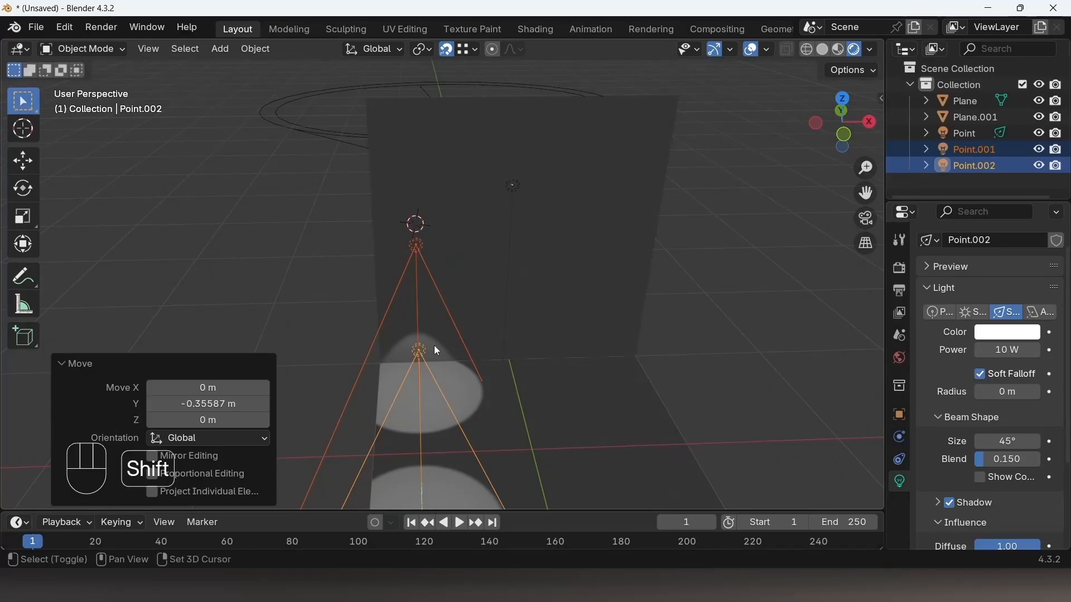
key(shift+d)
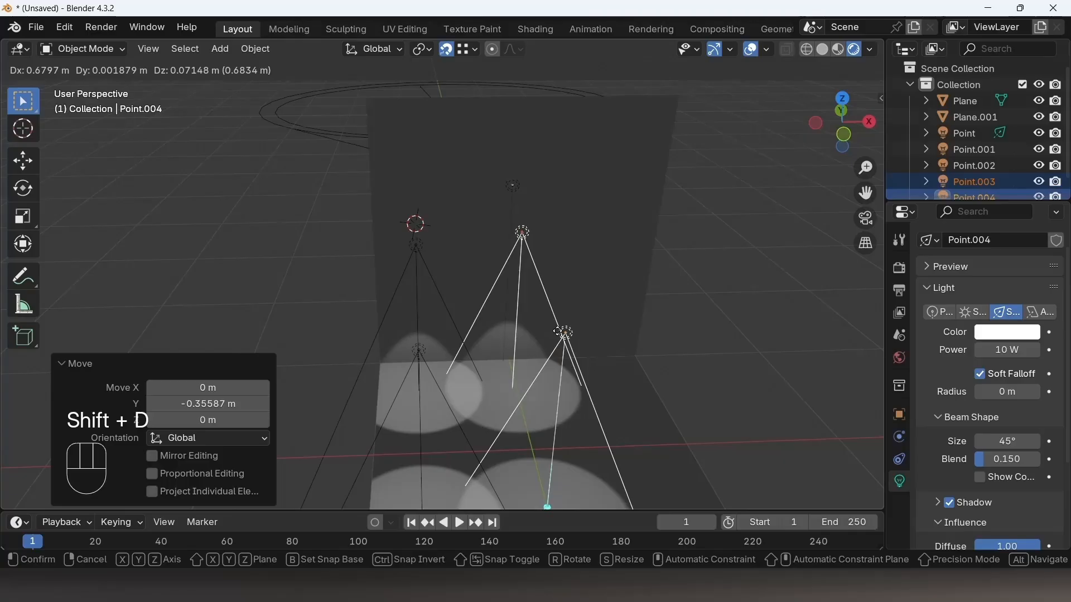
key(x)
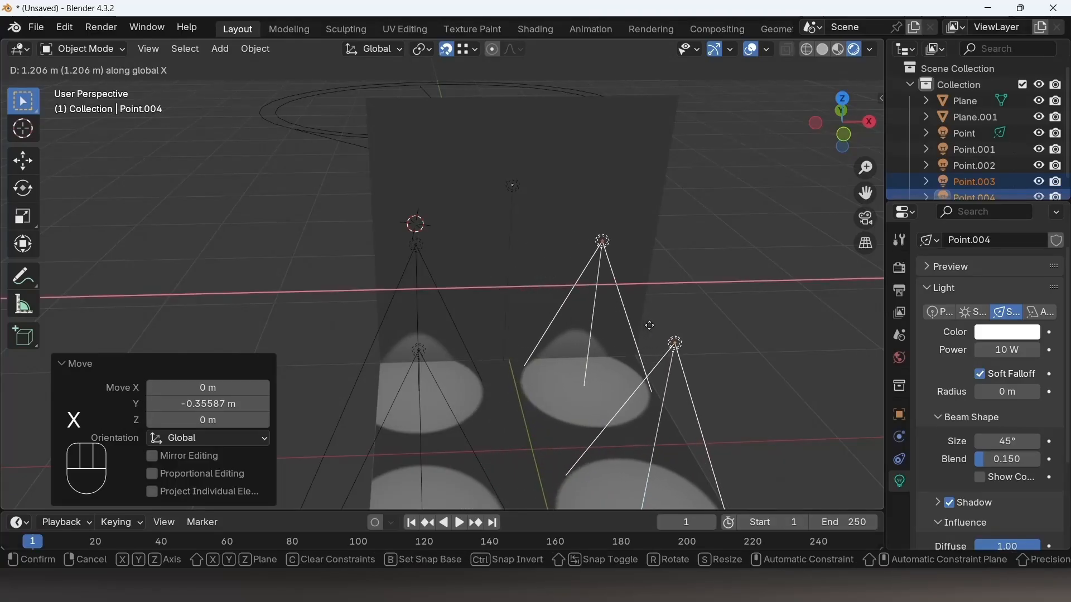
click(650, 325)
Set the strip light on the upright plane back to the Area type and view it together with the four spot lights.
middle_drag(571, 318, 479, 239)
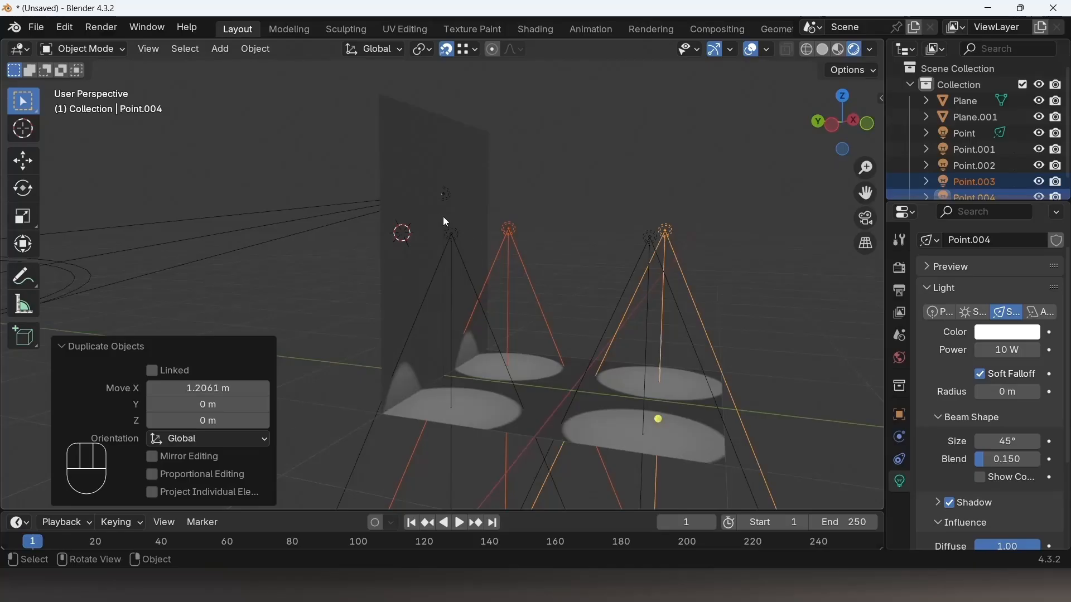
middle_drag(757, 307, 538, 286)
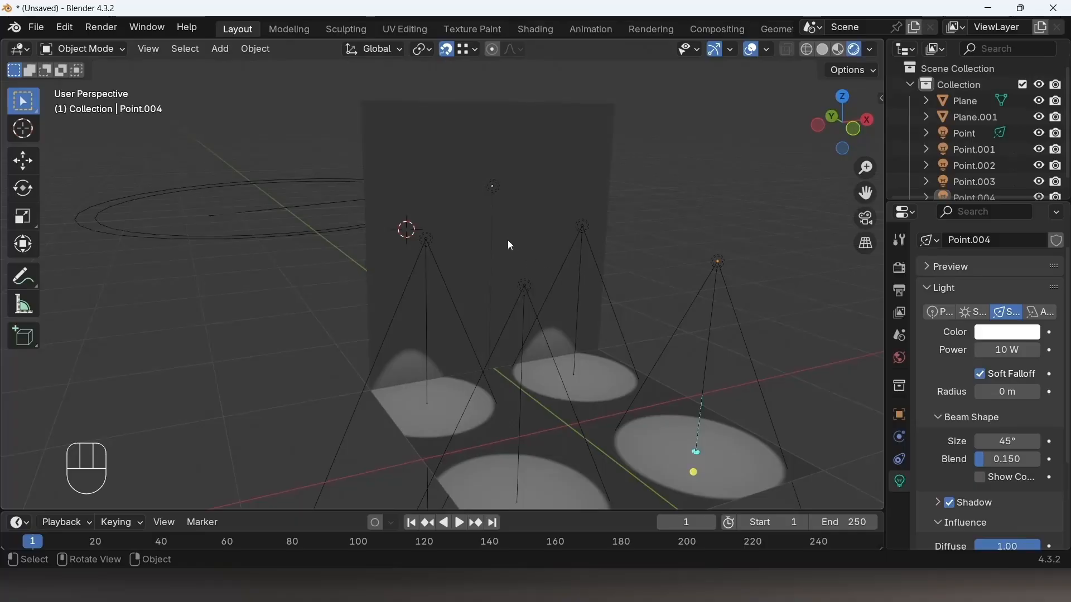
middle_drag(511, 246, 368, 279)
shift+middle_drag(518, 287, 487, 327)
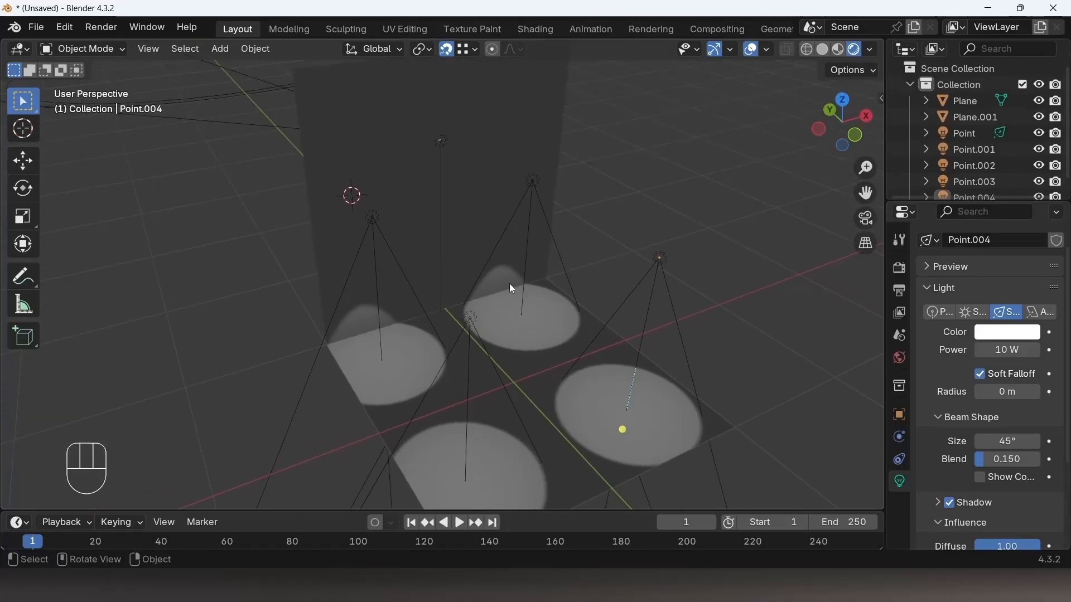
middle_drag(510, 284, 455, 183)
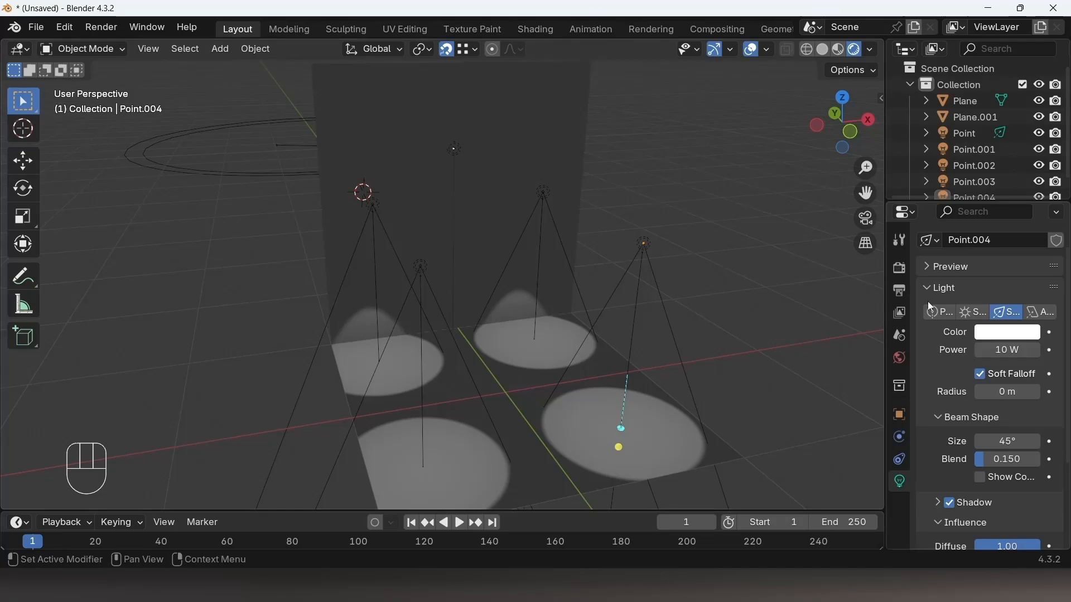
click(455, 150)
click(455, 150)
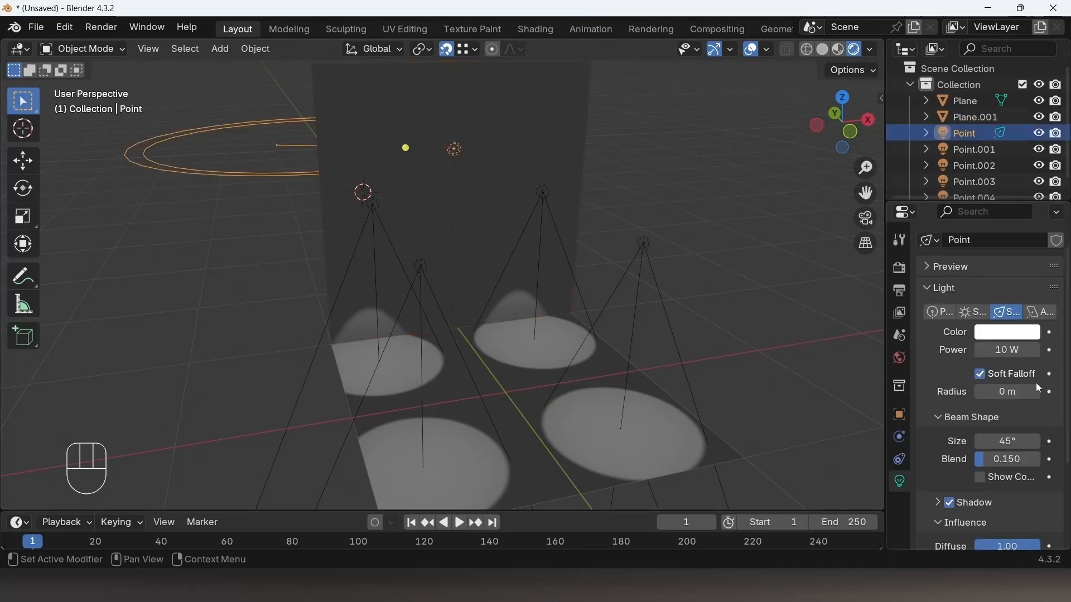
click(1041, 312)
shift+middle_drag(466, 176, 474, 243)
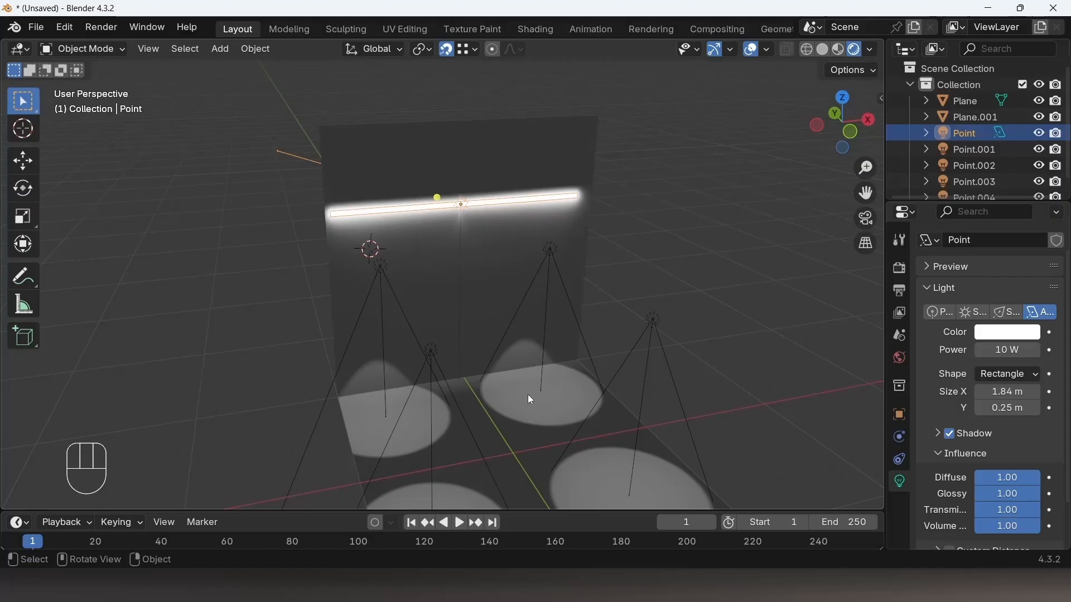
scroll(574, 215, down, 2)
middle_drag(553, 363, 513, 345)
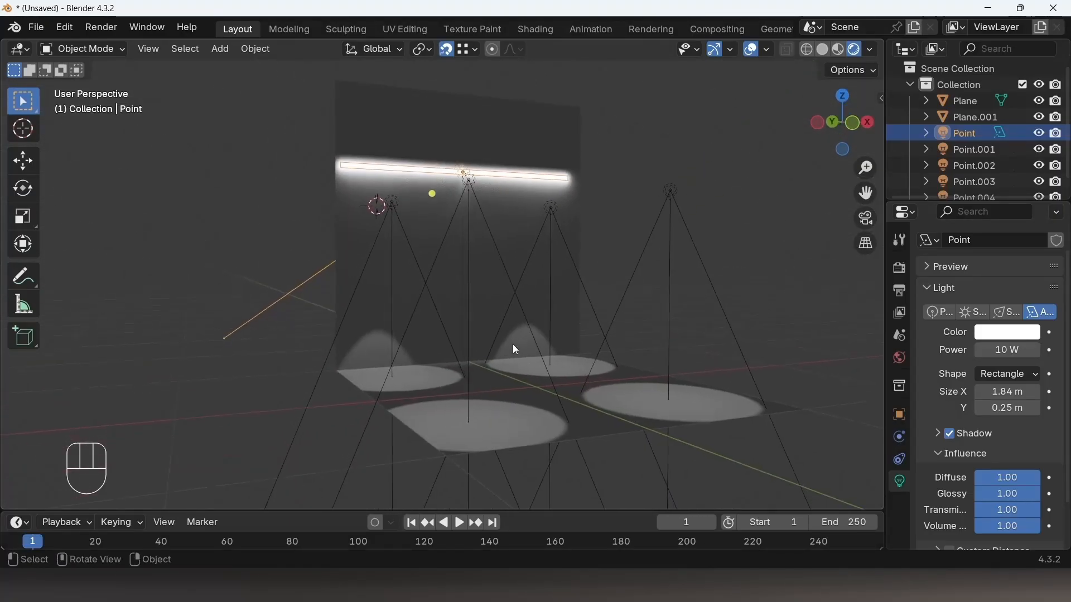
scroll(518, 318, up, 2)
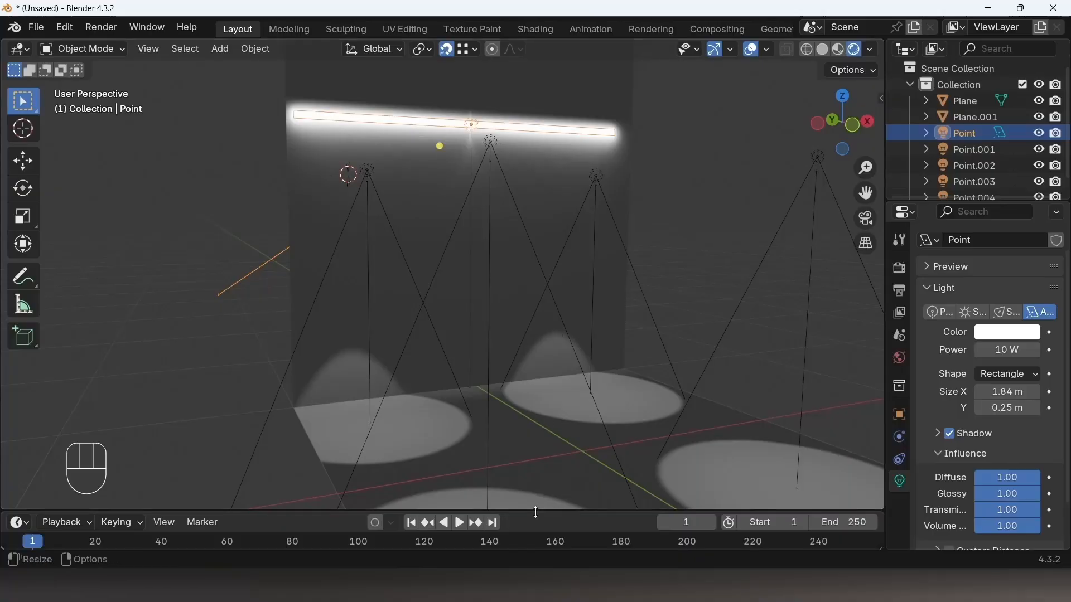